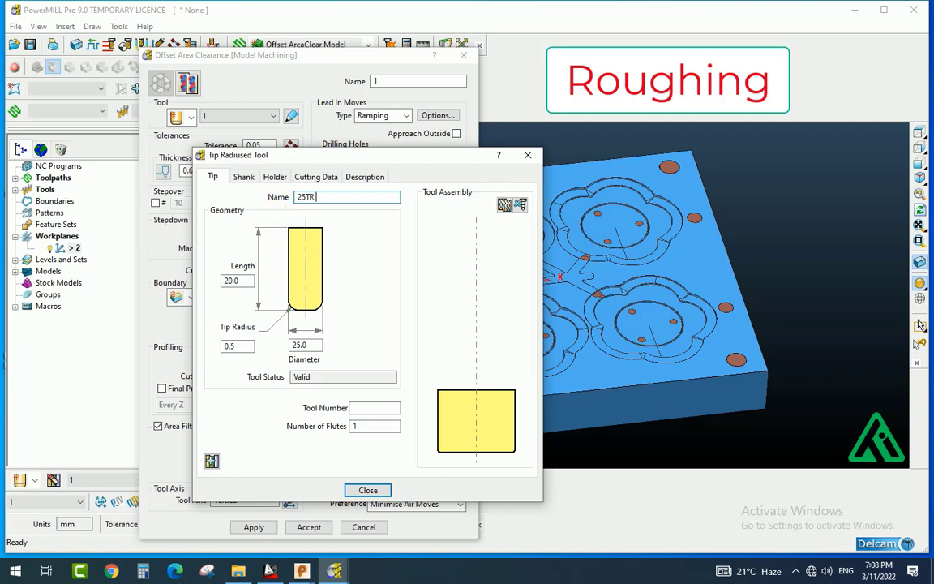
- Name the tip radiused tool 25TR L20 and give the offset area clearance toolpath the same name
{"action": "type", "text": "20"}
{"action": "key", "text": "Return"}
{"action": "key", "text": "ctrl+c"}
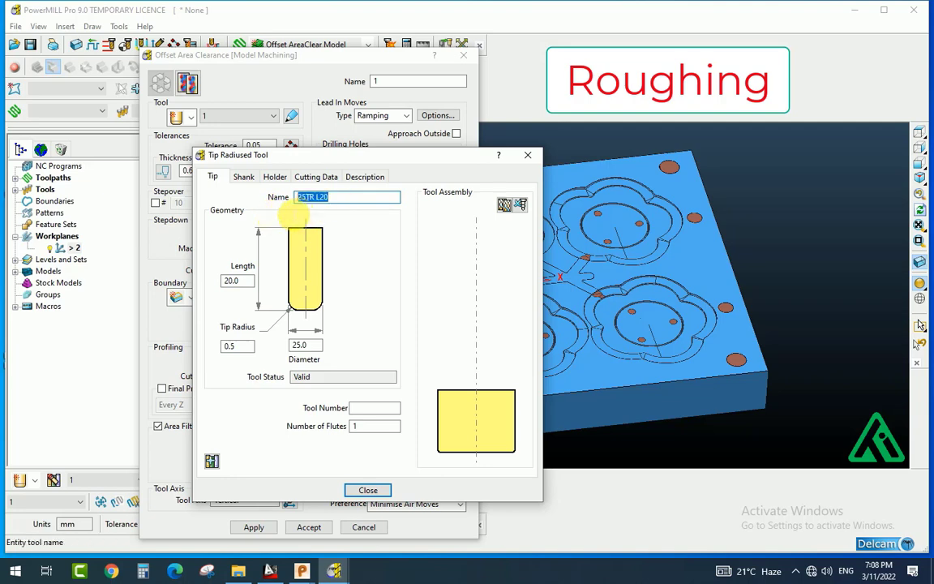
{"action": "left_click", "coordinate": [368, 489]}
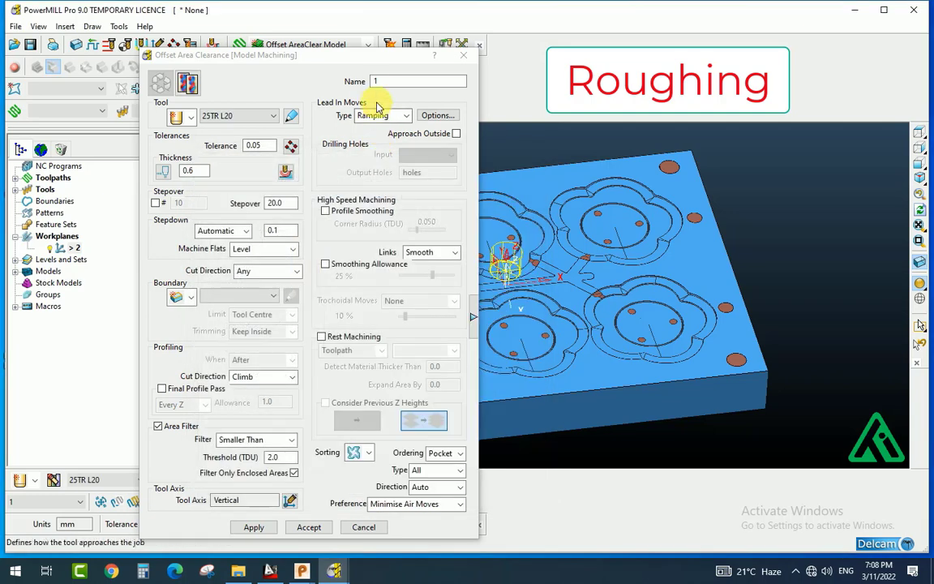
{"action": "key", "text": "ctrl+v"}
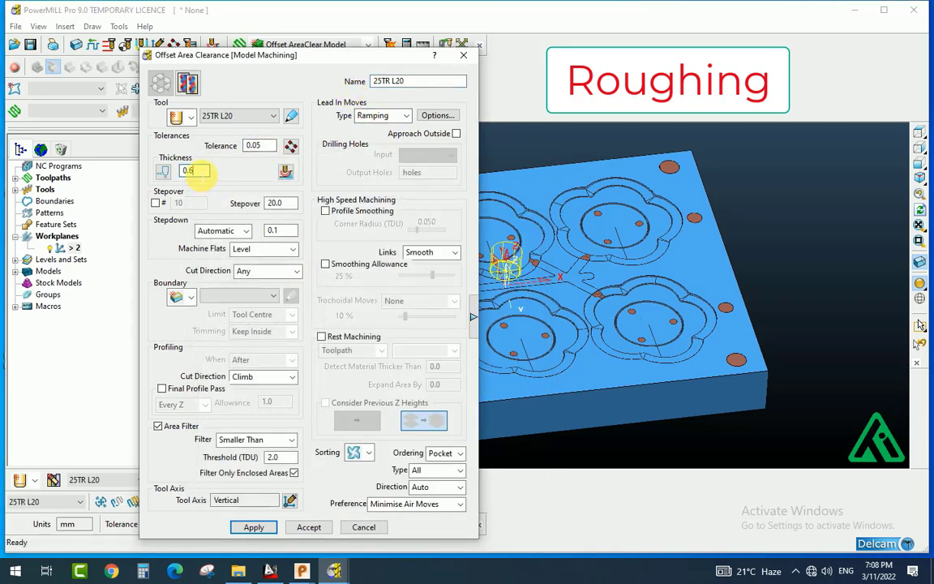
- Set the area clearance thickness to 0.6, stepover to 20 and stepdown to 0.3, and show the expert settings
{"action": "left_click_drag", "start_coordinate": [197, 174], "coordinate": [175, 182]}
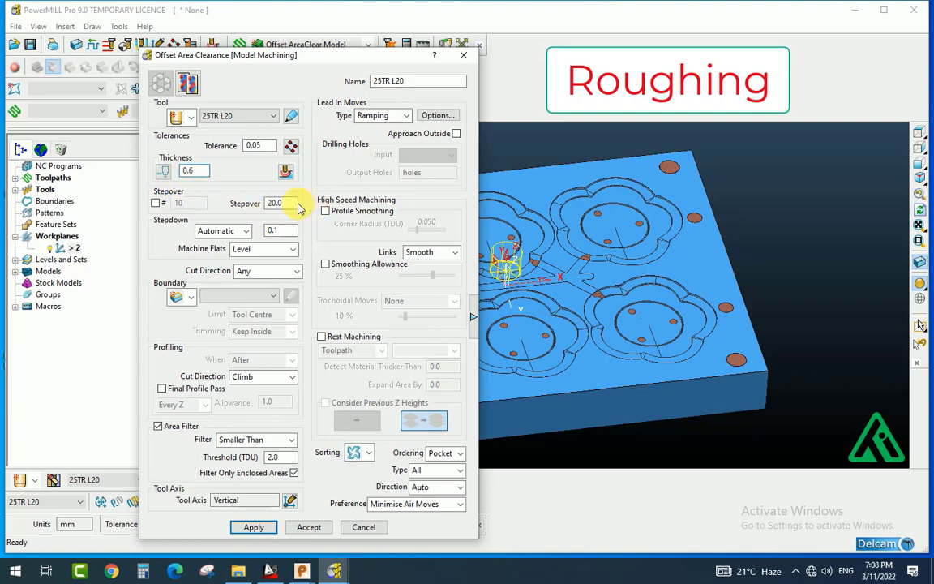
{"action": "key", "text": "Tab"}
{"action": "type", "text": "20"}
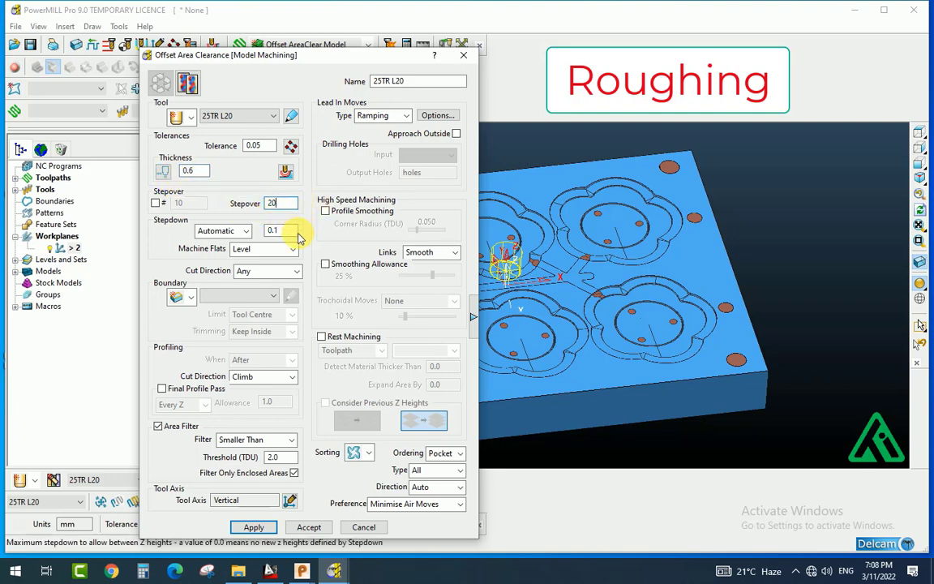
{"action": "key", "text": "Tab"}
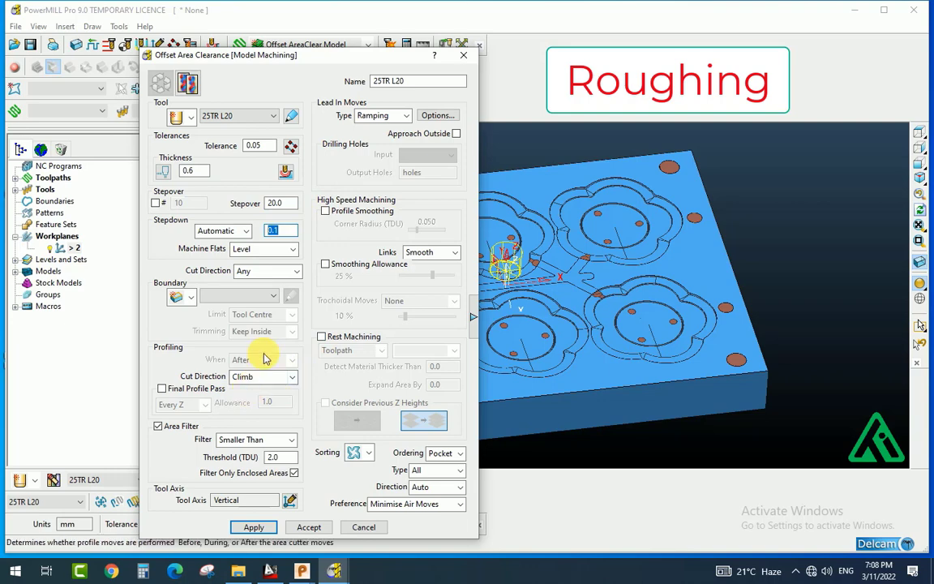
{"action": "left_click", "coordinate": [473, 317]}
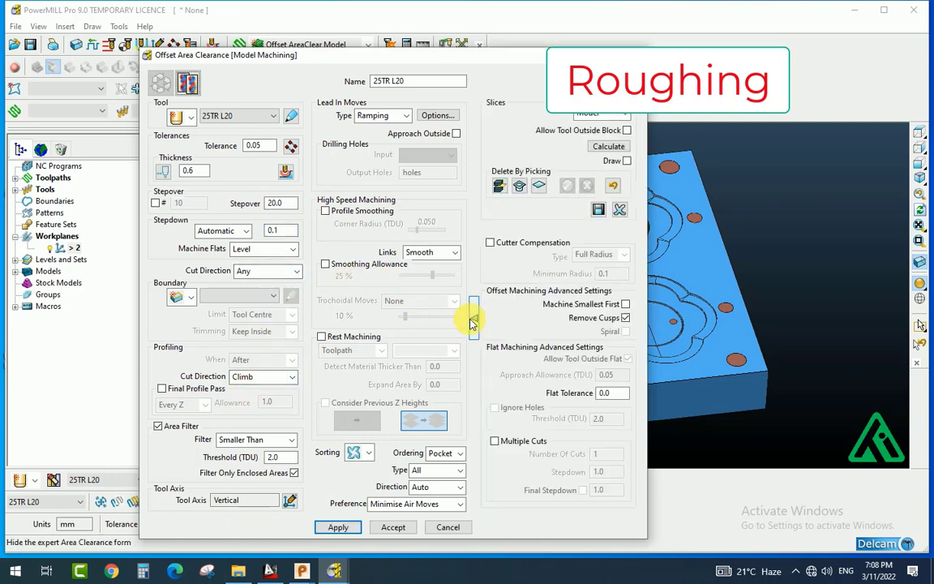
{"action": "type", "text": "0"}
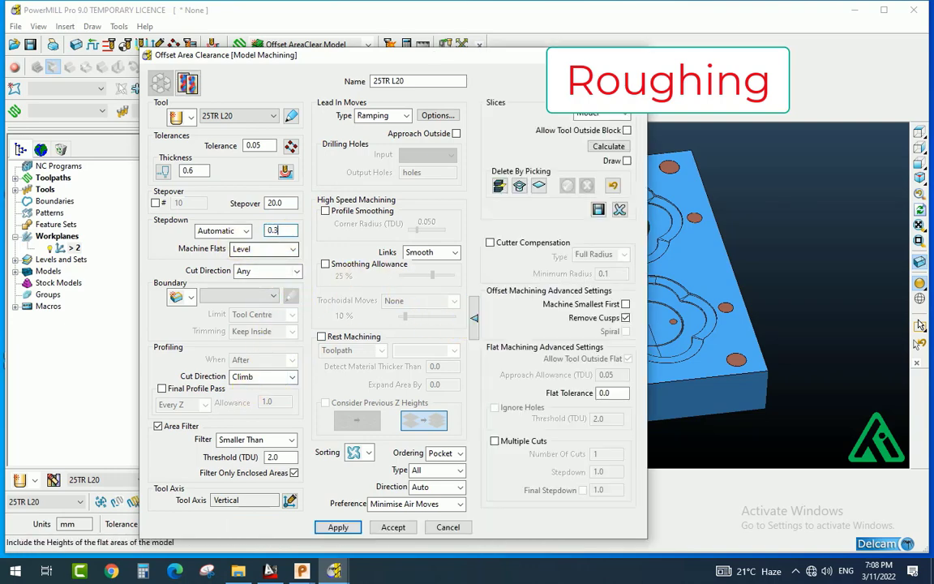
- Enable approach outside and allow tool outside block, disable the area filter, and calculate the roughing toolpath
{"action": "left_click", "coordinate": [457, 134]}
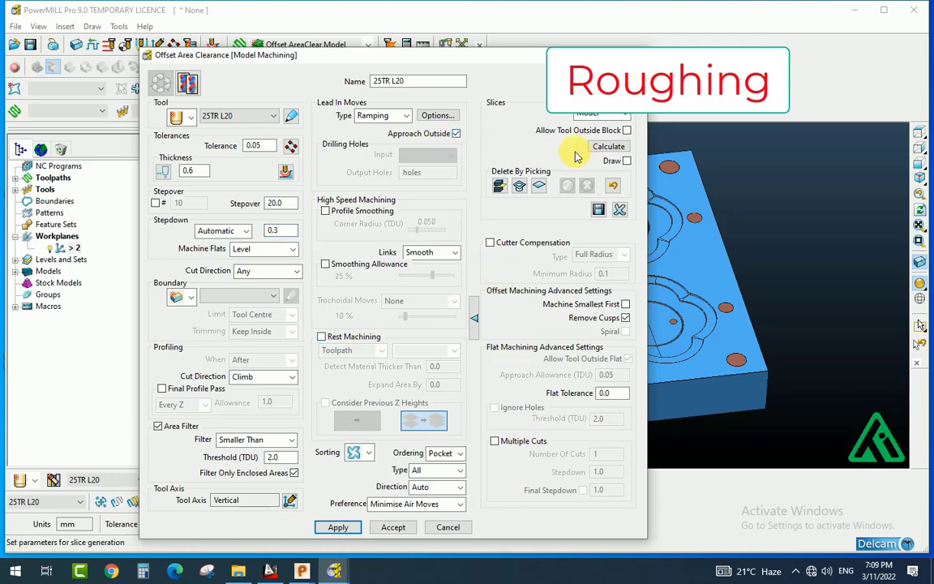
{"action": "left_click", "coordinate": [627, 131]}
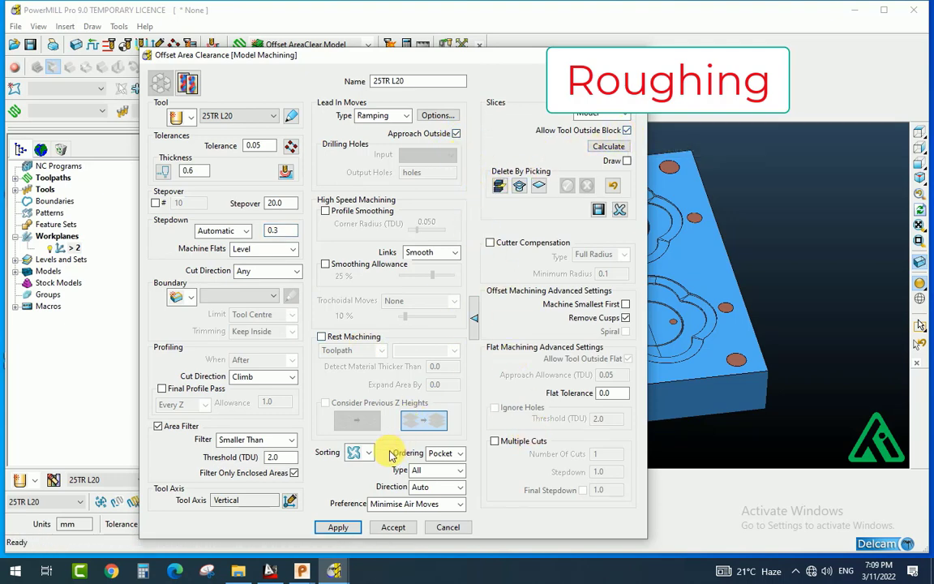
{"action": "left_click", "coordinate": [159, 426]}
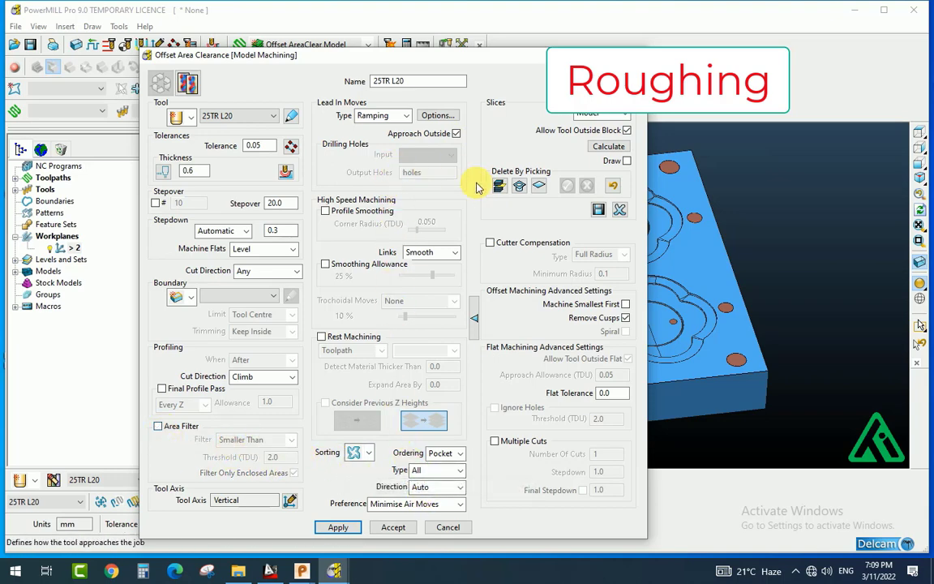
{"action": "left_click", "coordinate": [338, 527]}
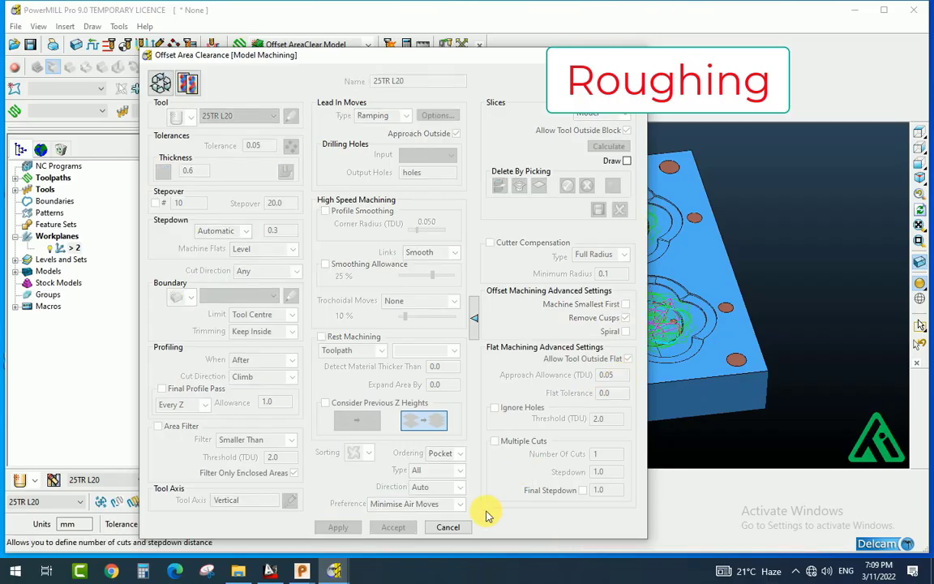
{"action": "left_click", "coordinate": [448, 528]}
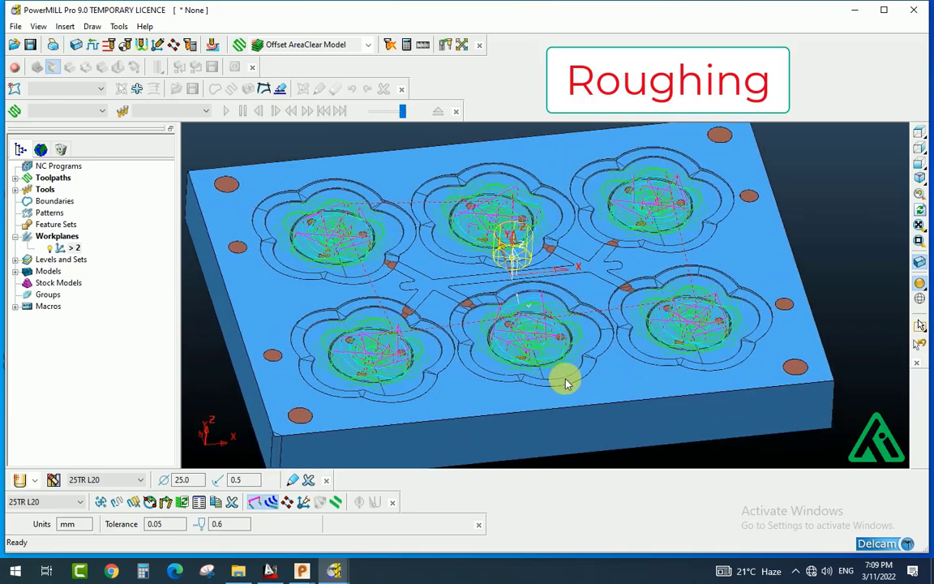
{"action": "middle_click_drag", "start_coordinate": [592, 367], "coordinate": [576, 386]}
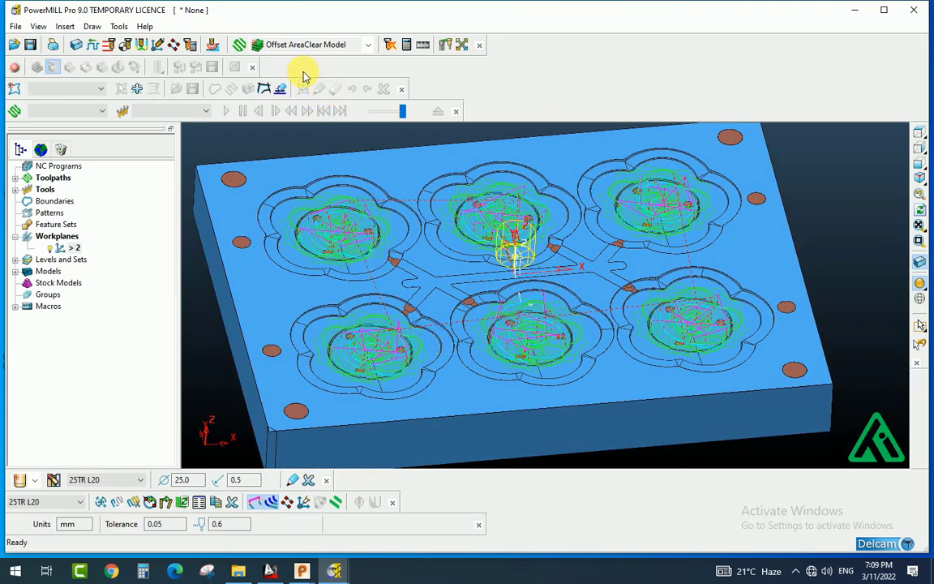
{"action": "middle_click_drag", "start_coordinate": [493, 246], "coordinate": [465, 228]}
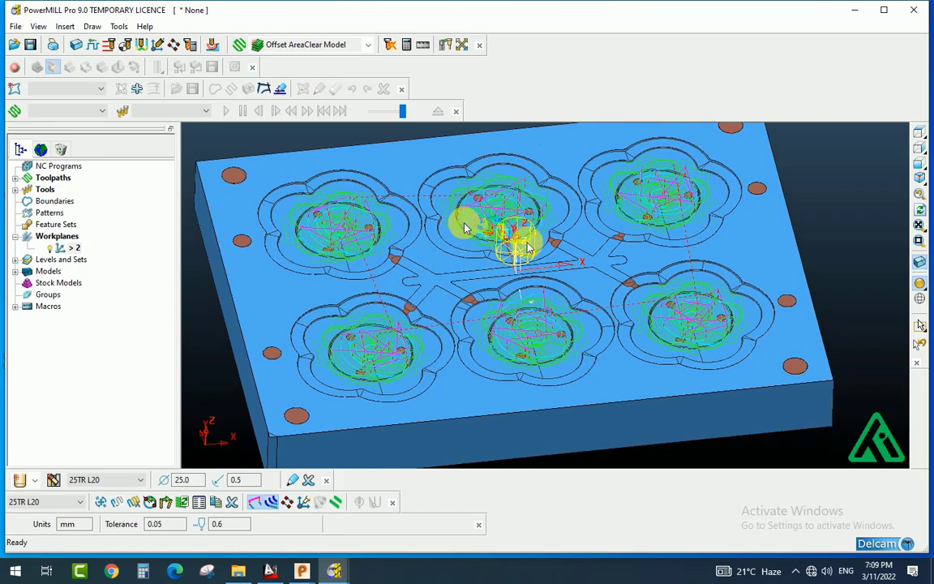
{"action": "left_click", "coordinate": [241, 46]}
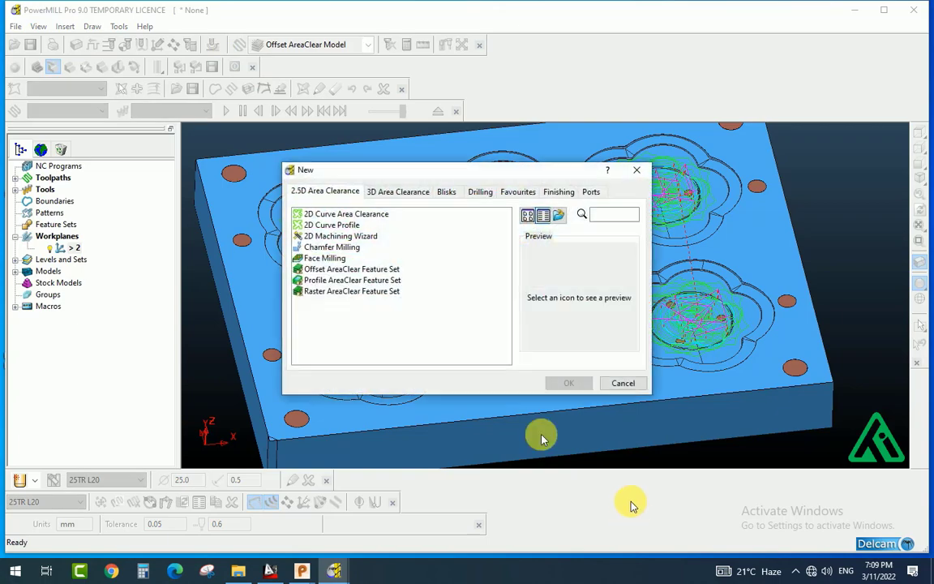
{"action": "left_click", "coordinate": [620, 382]}
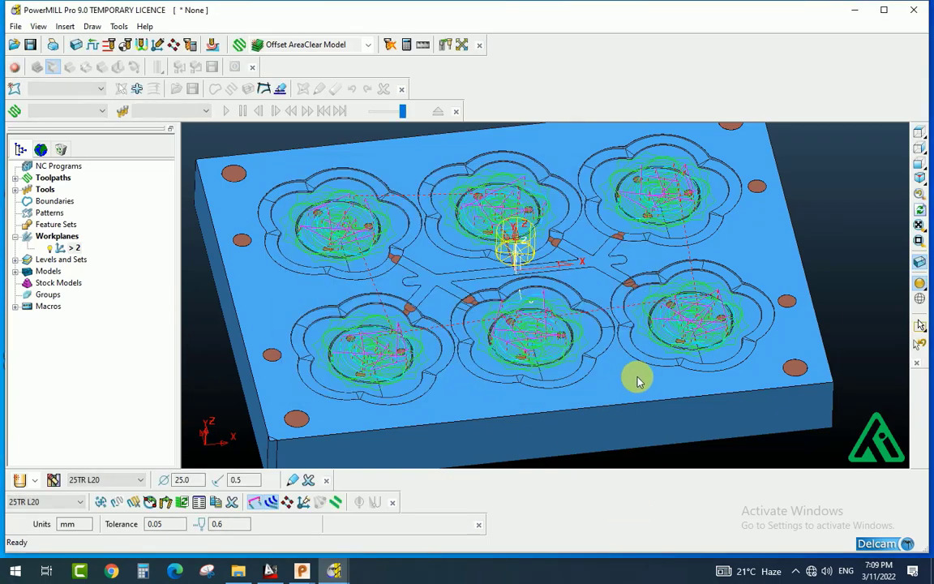
{"action": "middle_click_drag", "start_coordinate": [638, 382], "coordinate": [605, 396], "text": "shift"}
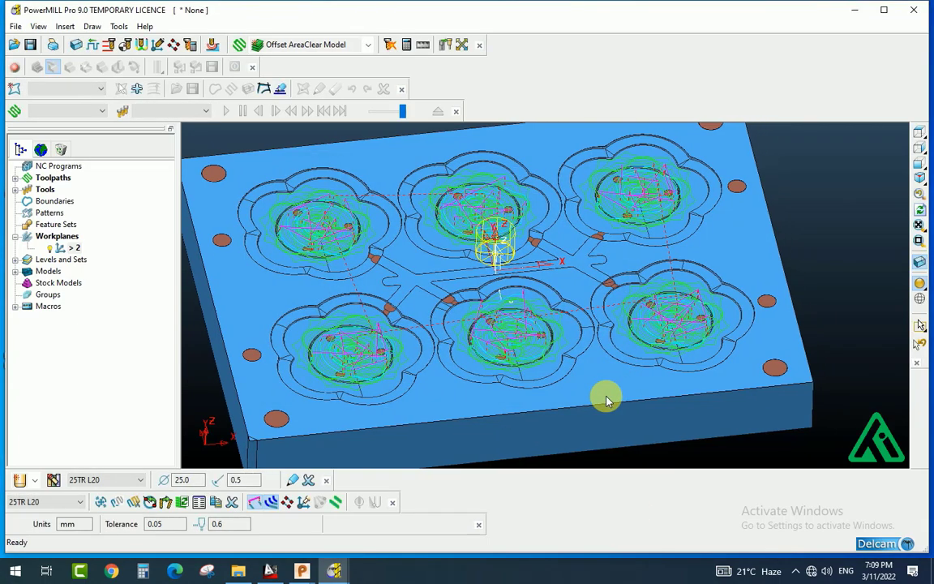
- Deactivate and hide the 25TR L20 toolpath and select the plate's top surface
{"action": "left_click", "coordinate": [15, 177]}
{"action": "left_click", "coordinate": [50, 189]}
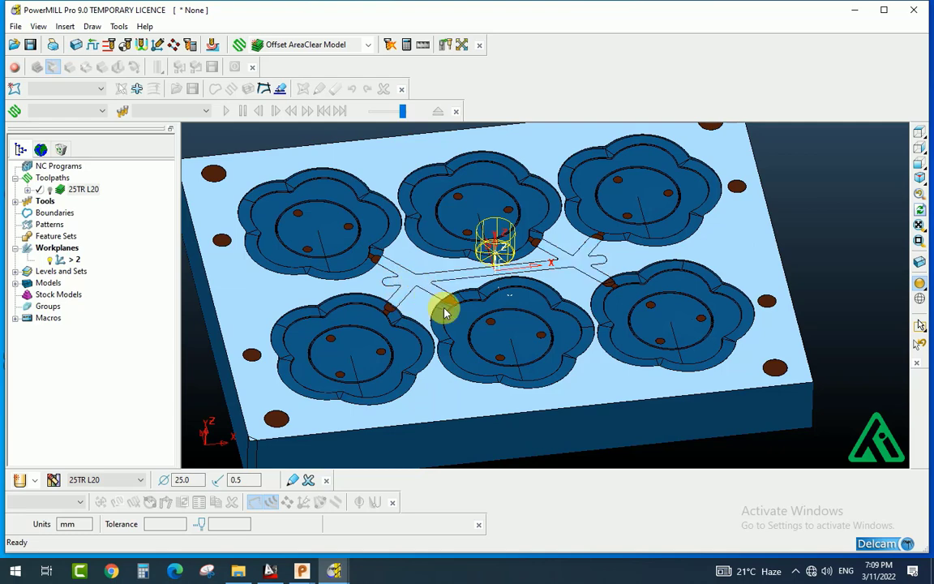
{"action": "scroll", "coordinate": [444, 313], "scroll_direction": "down", "scroll_amount": 3}
- Create a user defined boundary from the selected top surface of the model
{"action": "right_click", "coordinate": [259, 190]}
{"action": "mouse_move", "coordinate": [305, 234]}
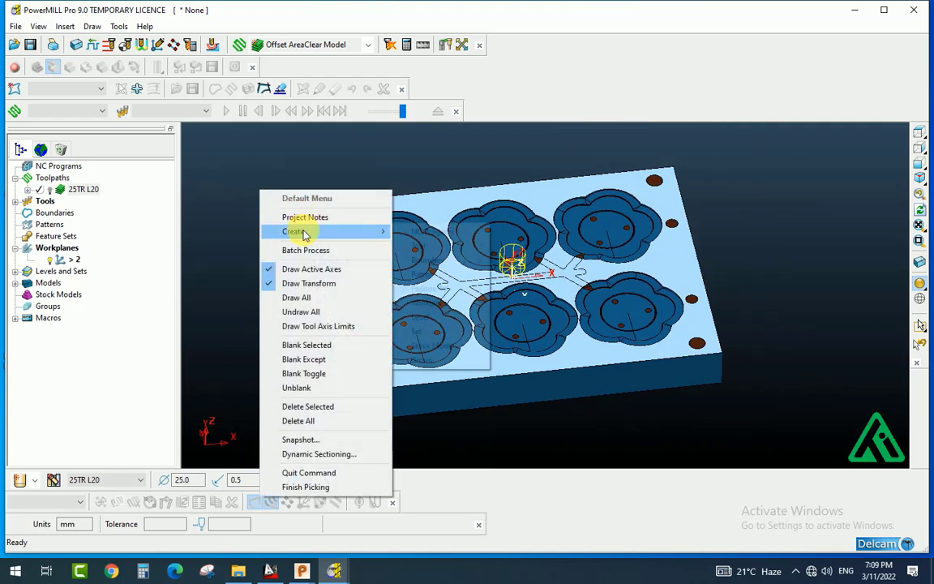
{"action": "mouse_move", "coordinate": [435, 262]}
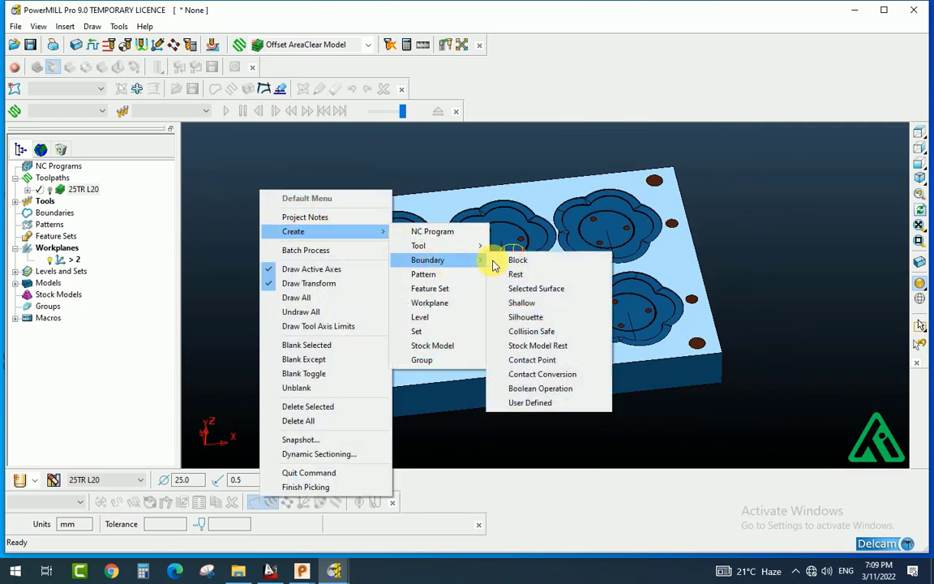
{"action": "left_click", "coordinate": [532, 404]}
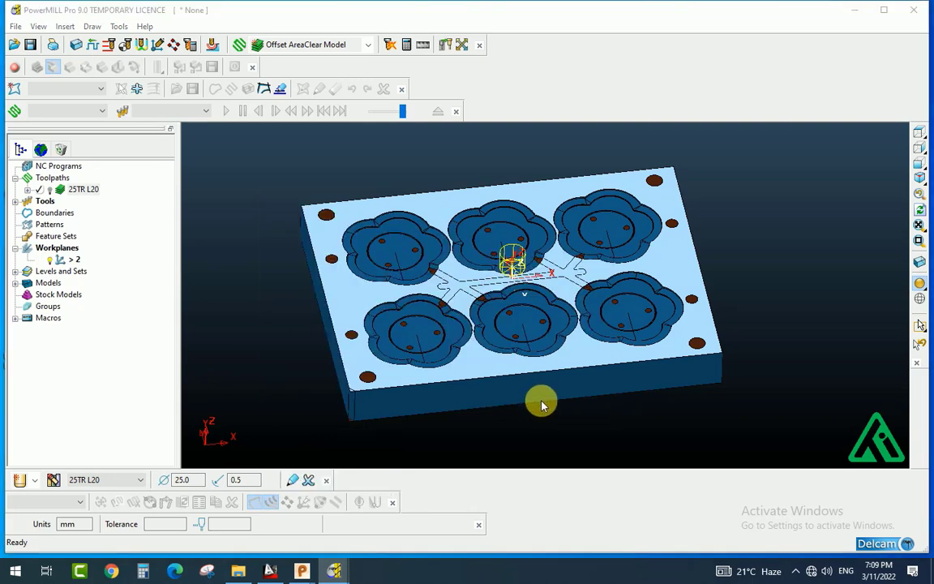
{"action": "left_click", "coordinate": [274, 208]}
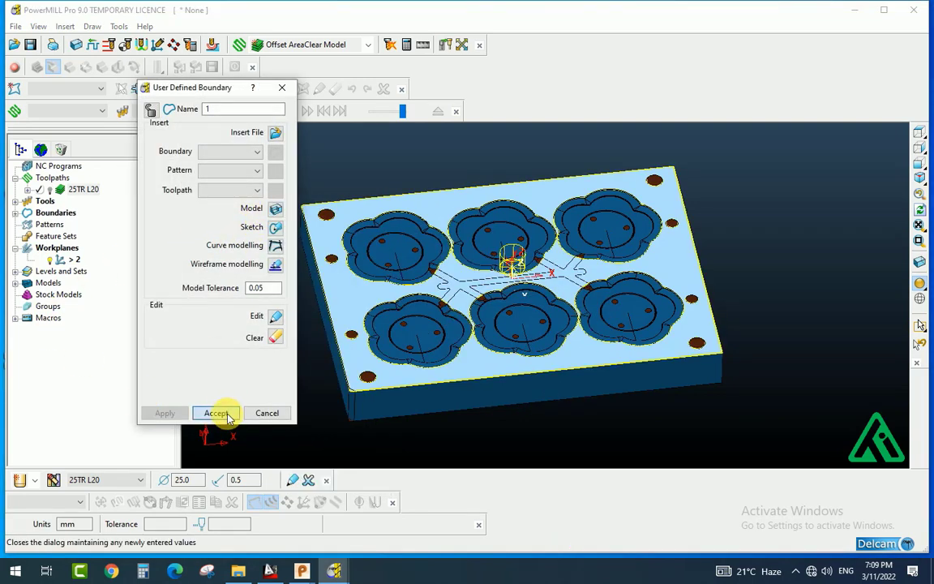
{"action": "left_click", "coordinate": [227, 414]}
- Reduce the boundary to the six flower-shaped cavity outlines, with the model shading hidden for the edit and restored
{"action": "left_click", "coordinate": [920, 283]}
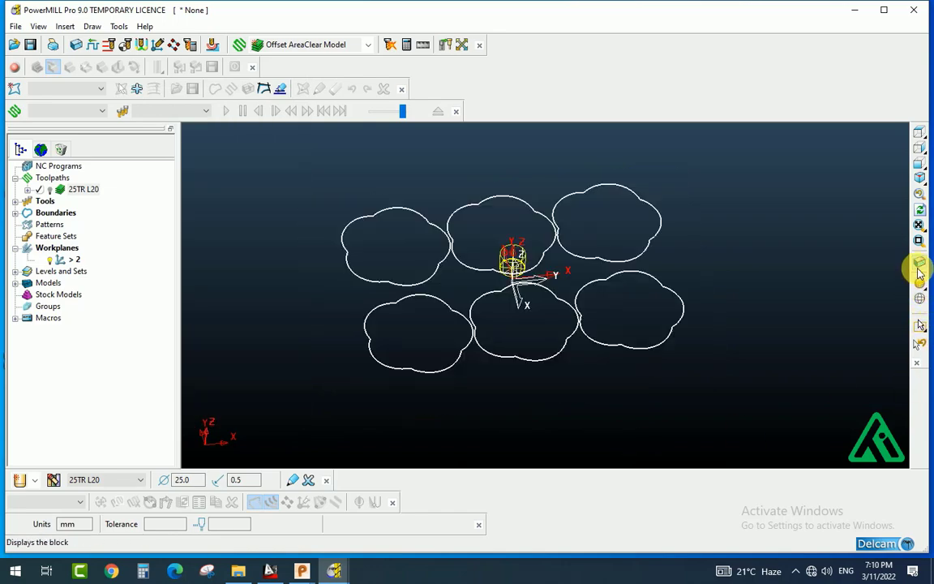
{"action": "left_click", "coordinate": [920, 283]}
{"action": "mouse_move", "coordinate": [632, 312]}
{"action": "middle_mouse_down"}
{"action": "mouse_move", "coordinate": [522, 324]}
{"action": "mouse_move", "coordinate": [276, 166]}
{"action": "middle_mouse_up"}
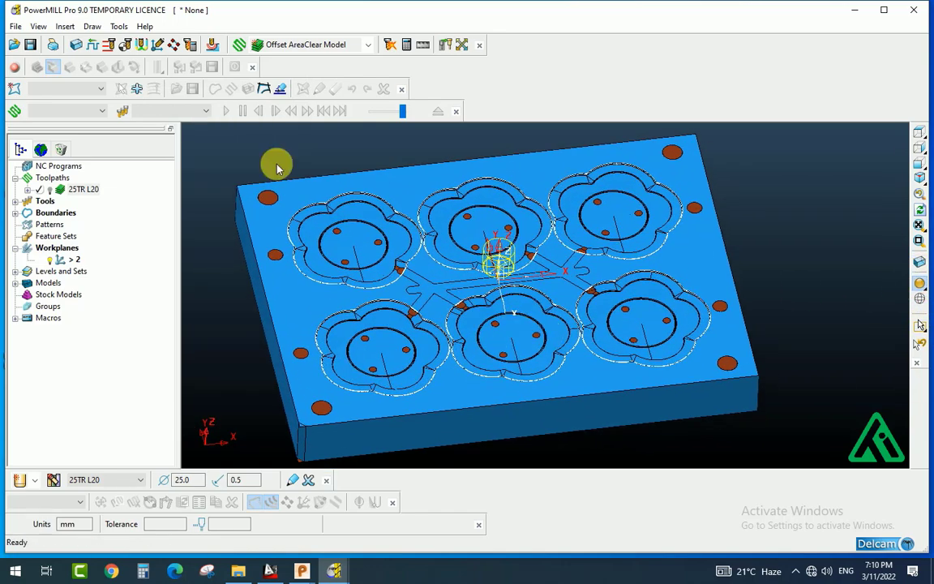
- Start a new toolpath with the Raster Finishing strategy
{"action": "left_click", "coordinate": [239, 44]}
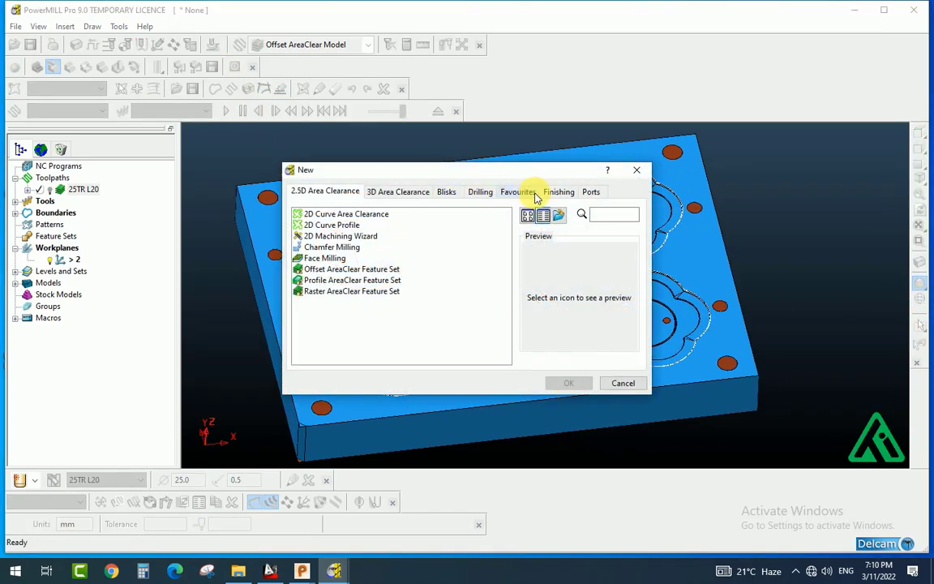
{"action": "left_click", "coordinate": [559, 192]}
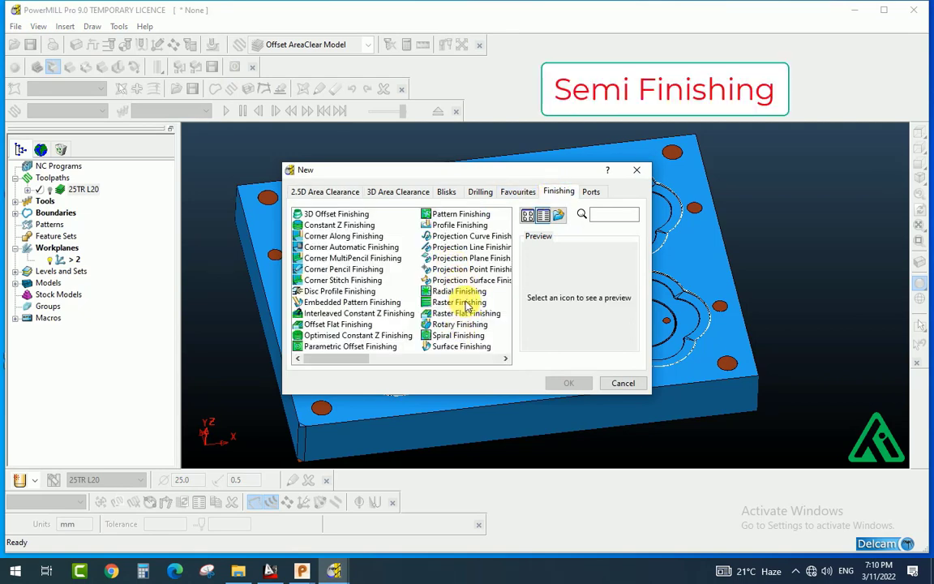
{"action": "left_click", "coordinate": [459, 303]}
{"action": "left_click", "coordinate": [568, 383]}
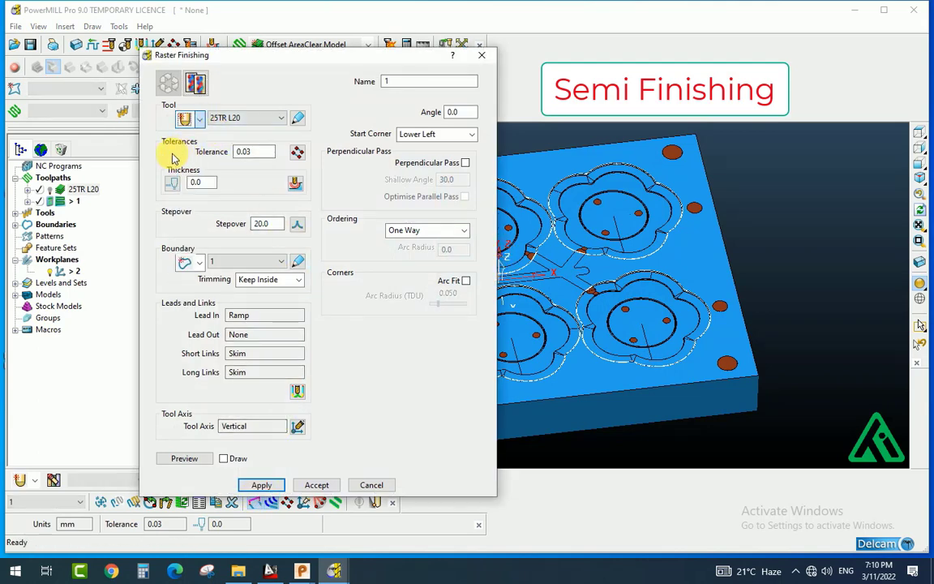
- Create a ball nosed tool of 10 mm diameter and 20 mm length named 10BN L20, and name the raster toolpath the same
{"action": "left_click", "coordinate": [194, 257]}
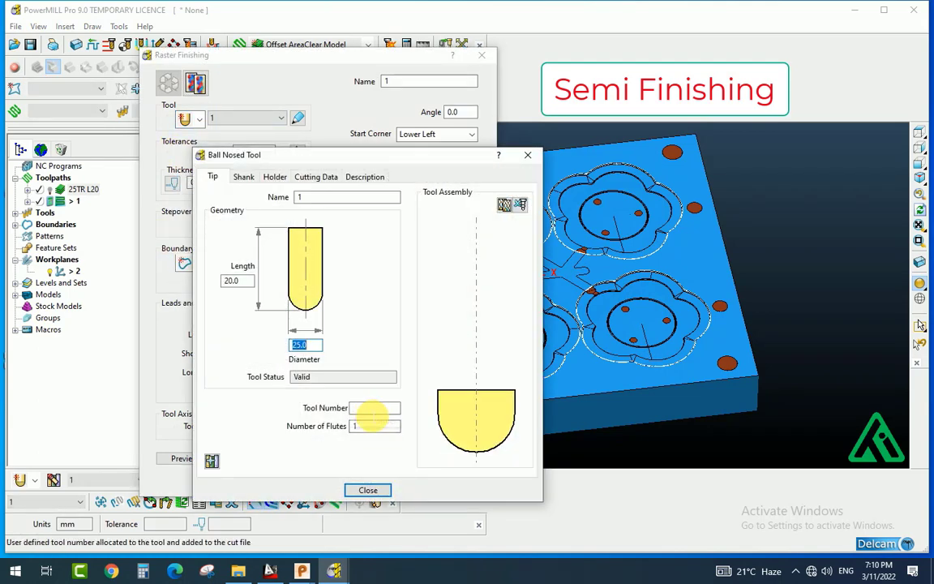
{"action": "type", "text": "10"}
{"action": "left_click", "coordinate": [236, 281]}
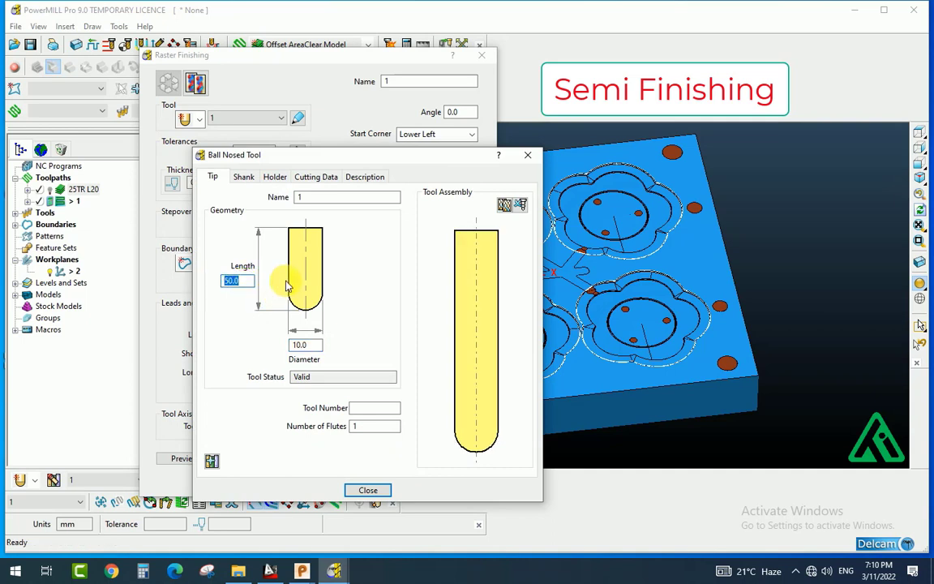
{"action": "type", "text": "20"}
{"action": "key", "text": "Tab"}
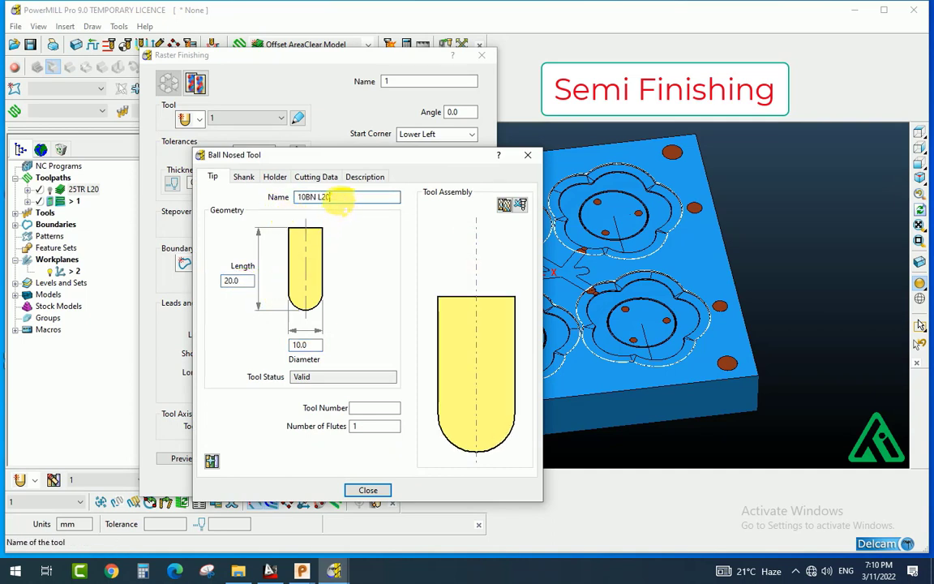
{"action": "left_click_drag", "start_coordinate": [339, 200], "coordinate": [262, 216]}
{"action": "left_click", "coordinate": [383, 487]}
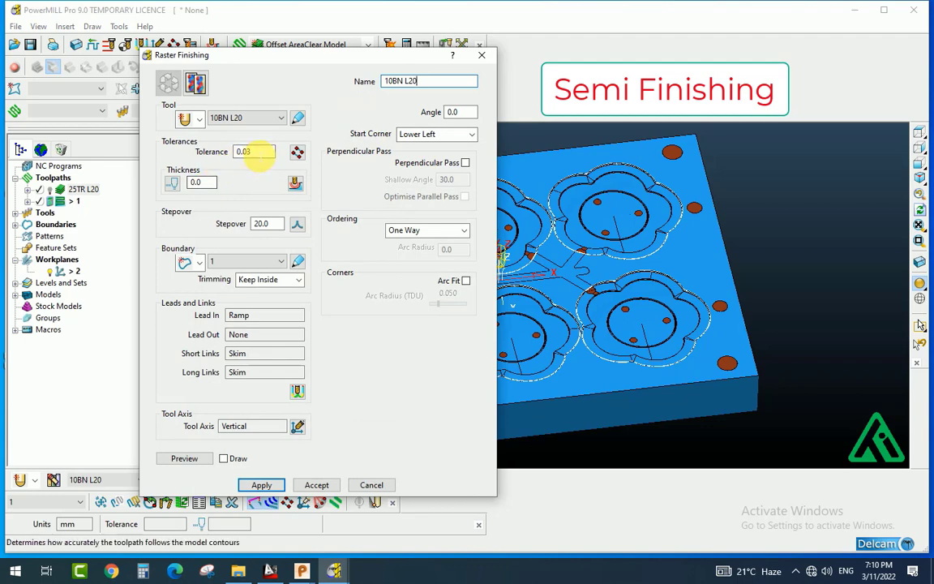
- Set the 10BN L20 raster toolpath's thickness to 0.2, stepover to 0.2 and ordering to Two Way
{"action": "left_click_drag", "start_coordinate": [210, 185], "coordinate": [174, 191]}
{"action": "type", "text": "0.2"}
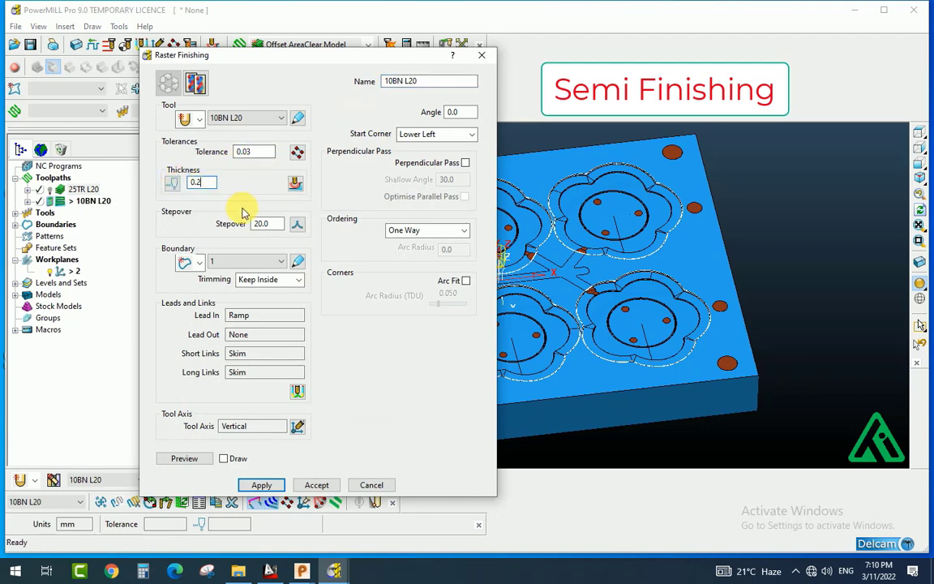
{"action": "left_click", "coordinate": [270, 224]}
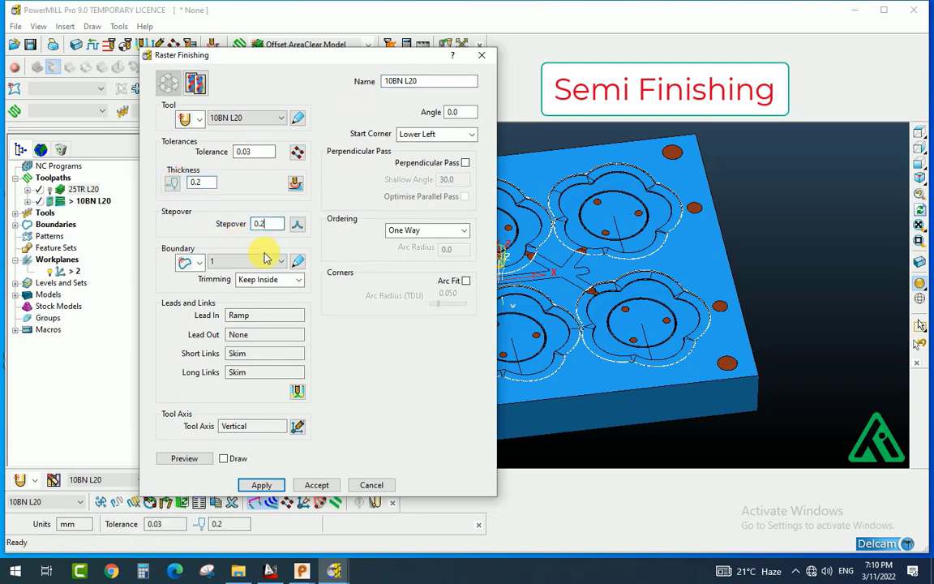
{"action": "left_click", "coordinate": [415, 232]}
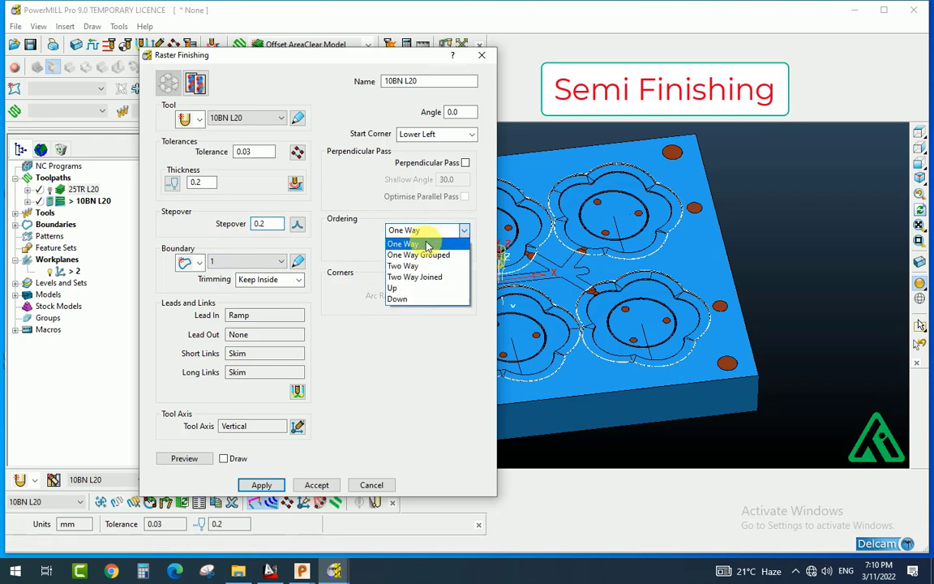
{"action": "left_click", "coordinate": [415, 266]}
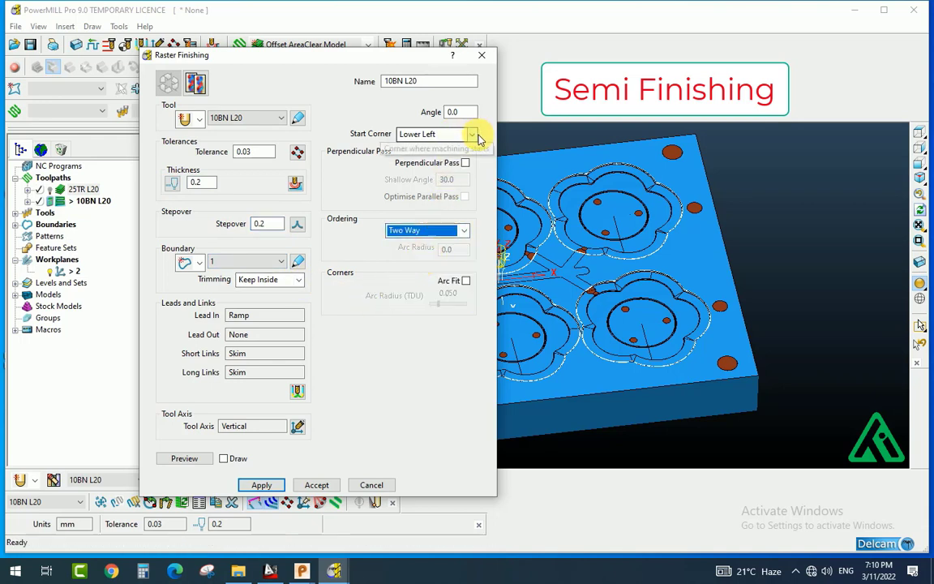
- Set the raster toolpath's plunge distance to 1 and its short links to Stepdown
{"action": "left_click", "coordinate": [297, 396]}
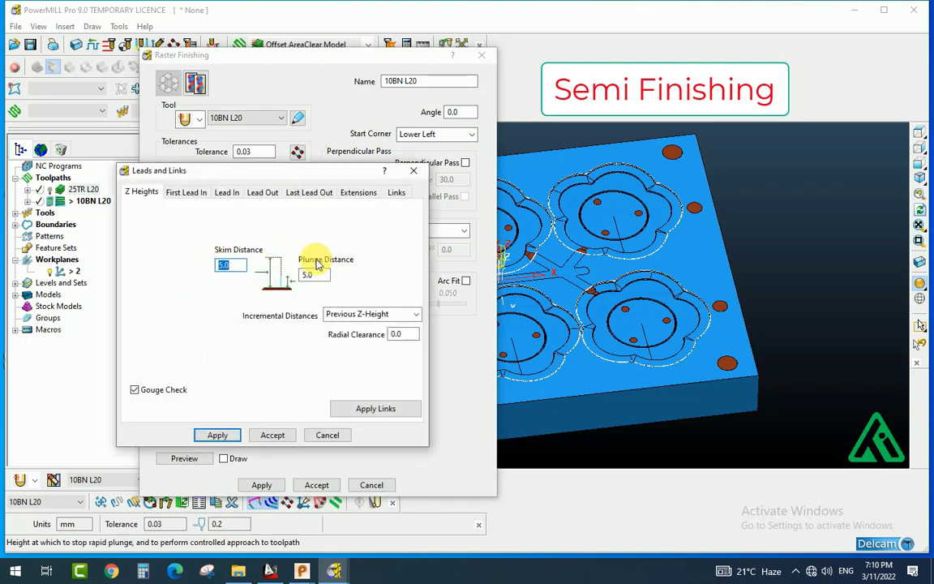
{"action": "double_click", "coordinate": [313, 275]}
{"action": "type", "text": "1"}
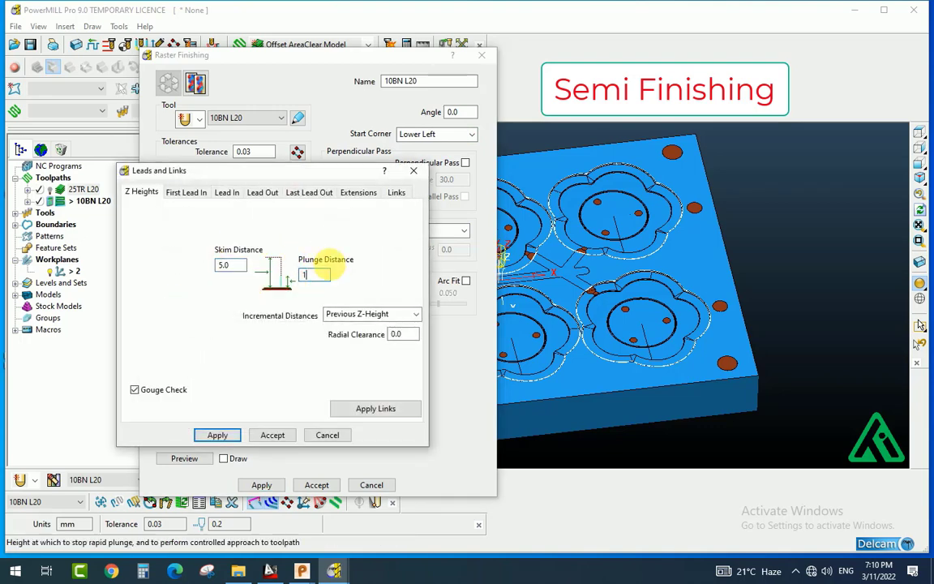
{"action": "left_click", "coordinate": [394, 193]}
{"action": "left_click", "coordinate": [381, 213]}
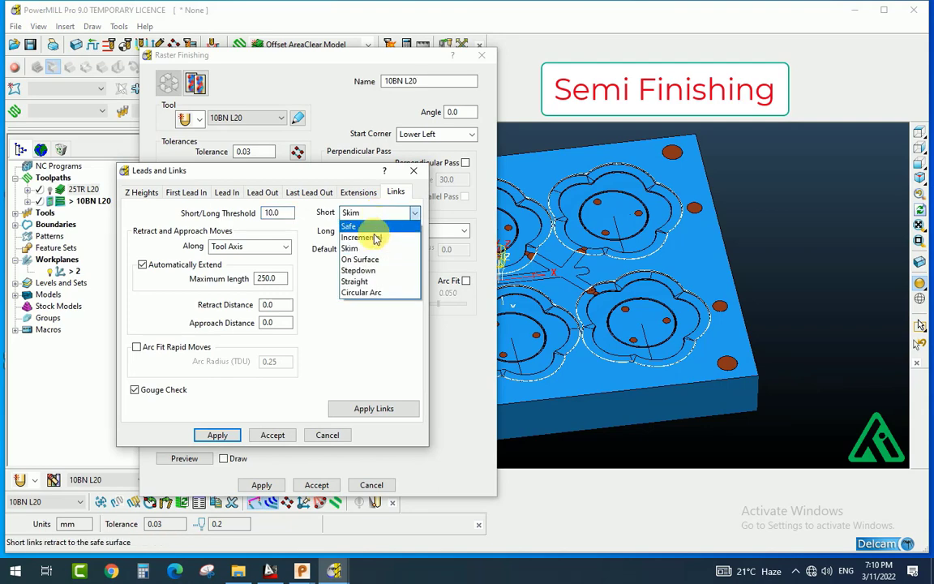
{"action": "left_click", "coordinate": [365, 272]}
{"action": "left_click", "coordinate": [380, 250]}
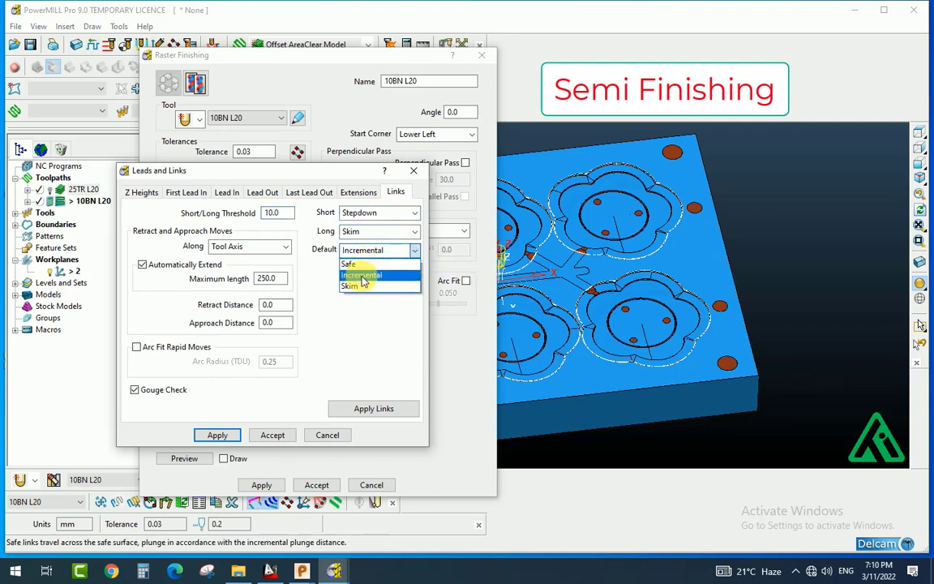
{"action": "left_click", "coordinate": [359, 283]}
- Set the toolpath's lead-in to None and accept the leads and links settings
{"action": "left_click", "coordinate": [227, 193]}
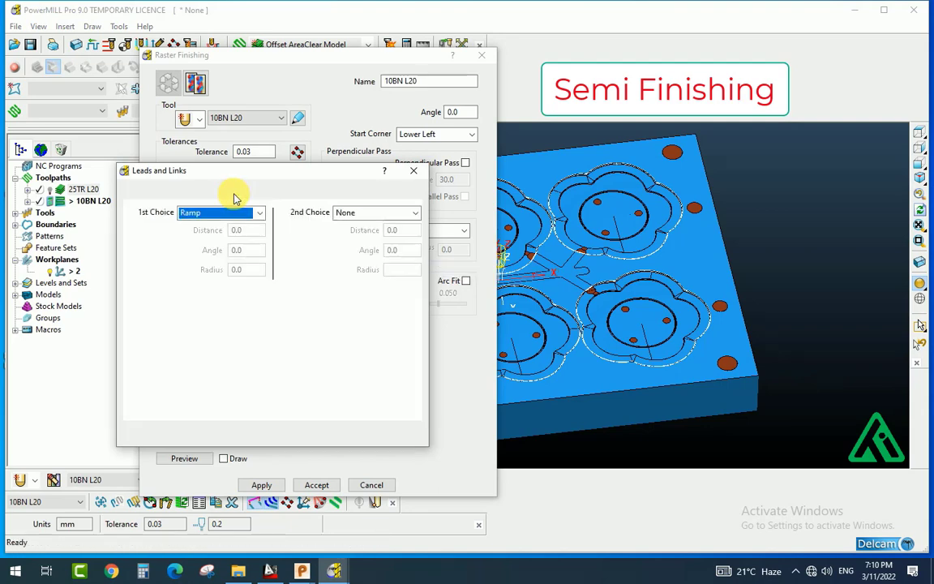
{"action": "left_click", "coordinate": [218, 212]}
{"action": "left_click", "coordinate": [203, 220]}
{"action": "left_click", "coordinate": [139, 192]}
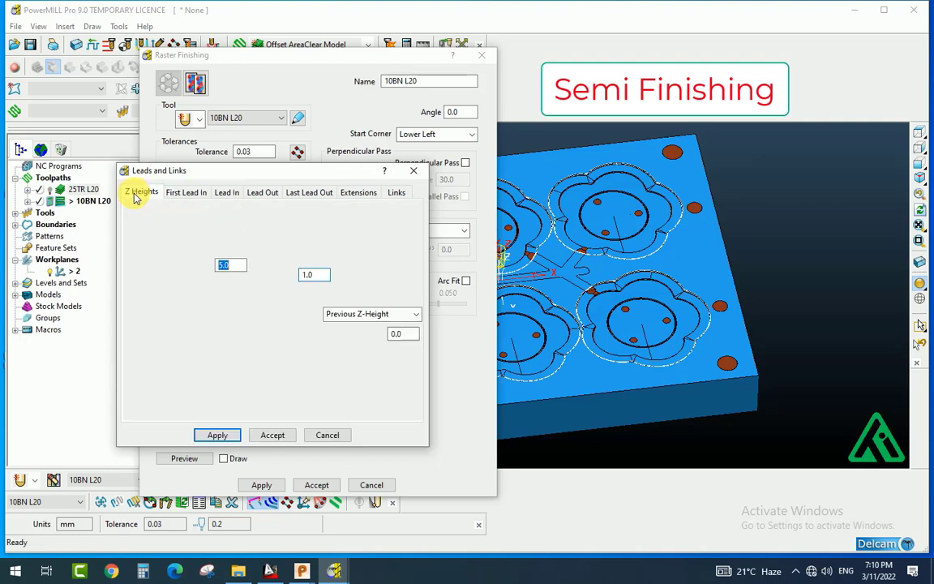
{"action": "left_click", "coordinate": [272, 436]}
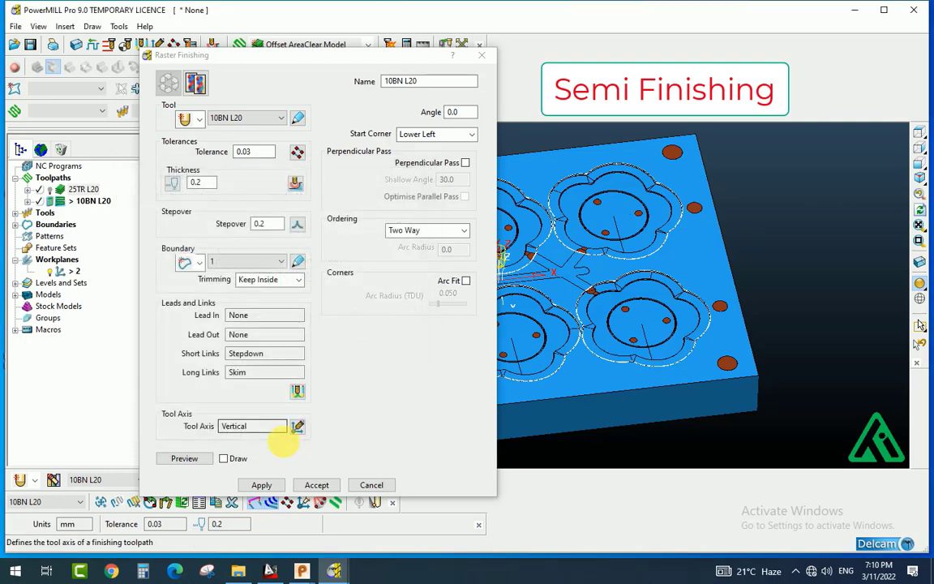
- Calculate the 10BN L20 semi-finishing raster toolpath and close its settings
{"action": "left_click", "coordinate": [265, 485]}
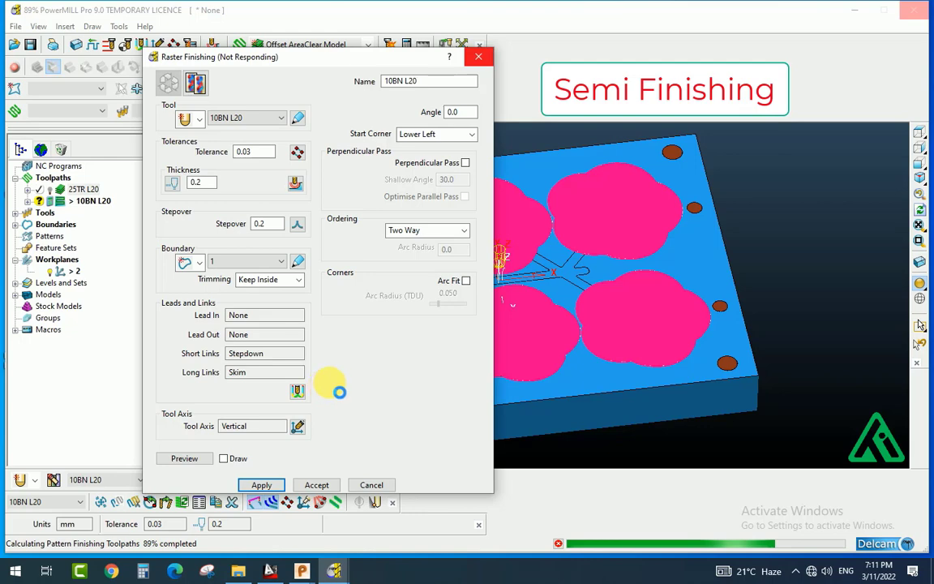
{"action": "left_click", "coordinate": [368, 480]}
{"action": "mouse_move", "coordinate": [537, 415]}
{"action": "middle_mouse_down"}
{"action": "mouse_move", "coordinate": [569, 395]}
{"action": "mouse_move", "coordinate": [528, 417]}
{"action": "middle_mouse_up"}
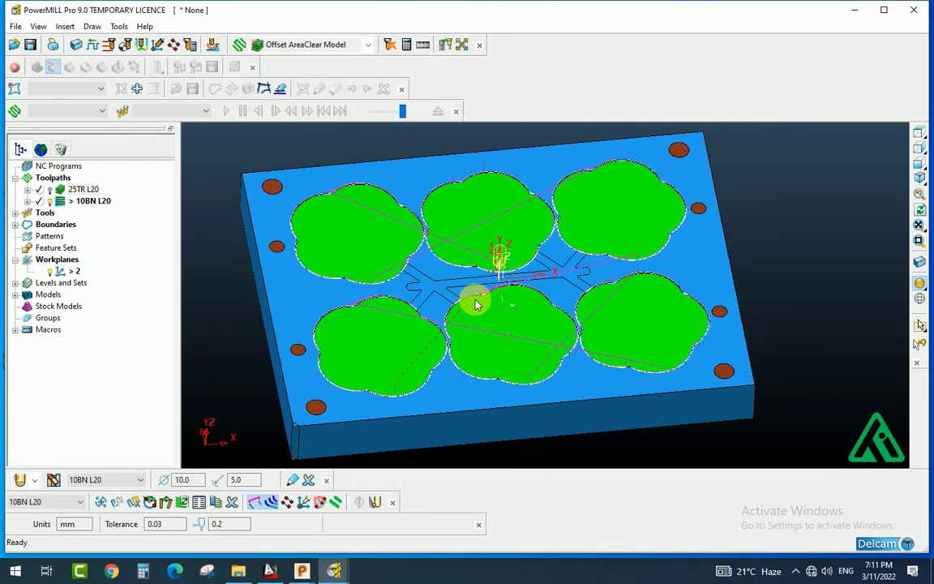
{"action": "middle_click_drag", "start_coordinate": [476, 303], "coordinate": [458, 308], "text": "shift"}
- Start another Raster Finishing toolpath with a new ball nosed tool, 4 mm diameter and 15 mm long, naming both 4BN L15
{"action": "left_click", "coordinate": [240, 51]}
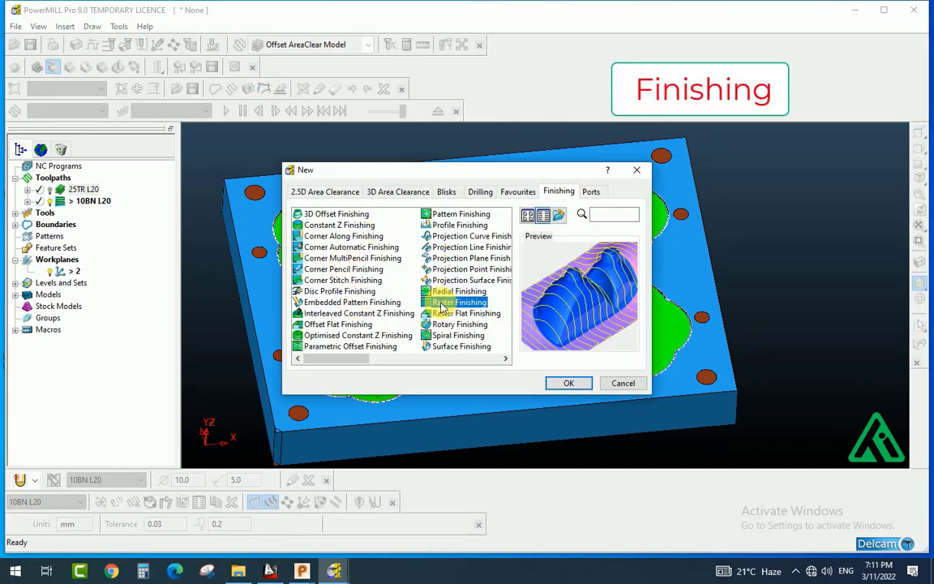
{"action": "left_click", "coordinate": [569, 383]}
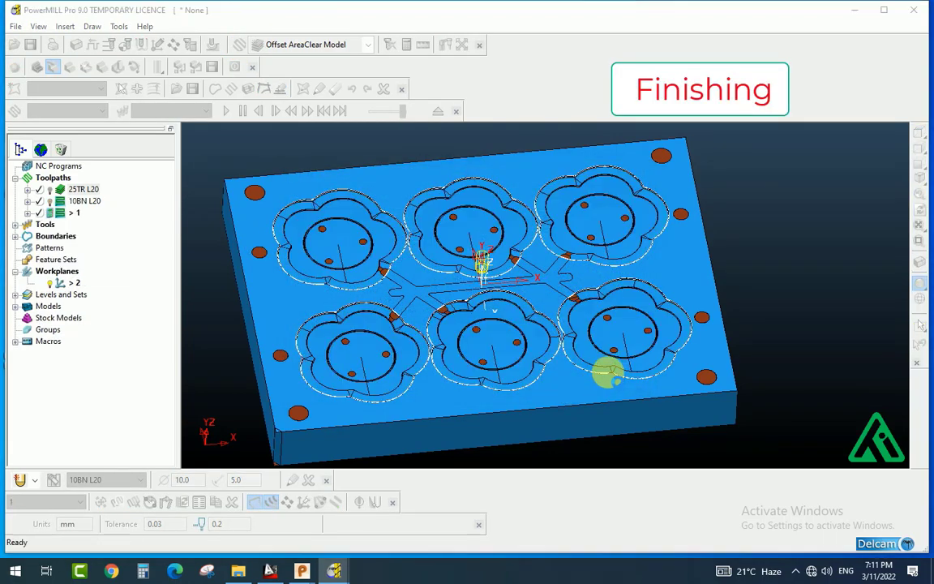
{"action": "left_click", "coordinate": [198, 118]}
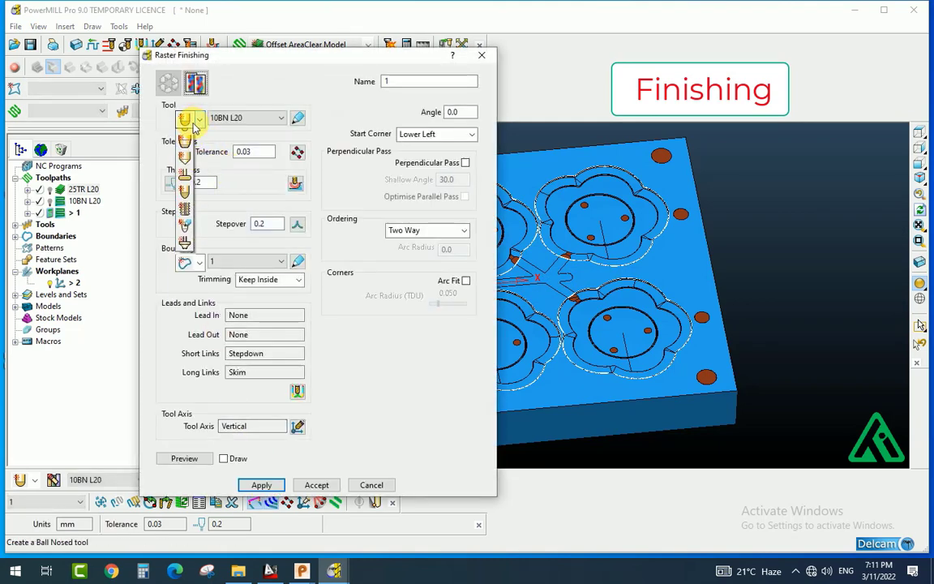
{"action": "left_click", "coordinate": [183, 154]}
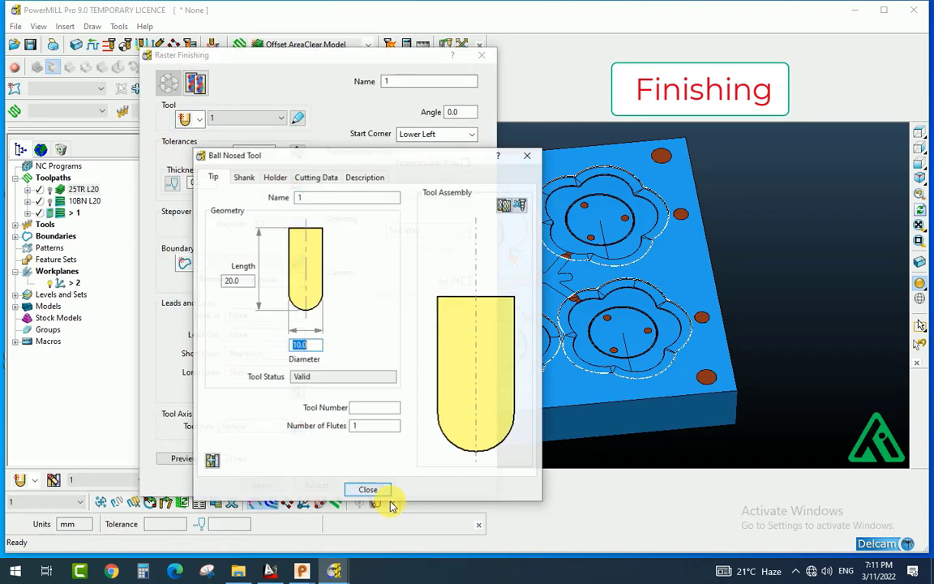
{"action": "left_click", "coordinate": [228, 281]}
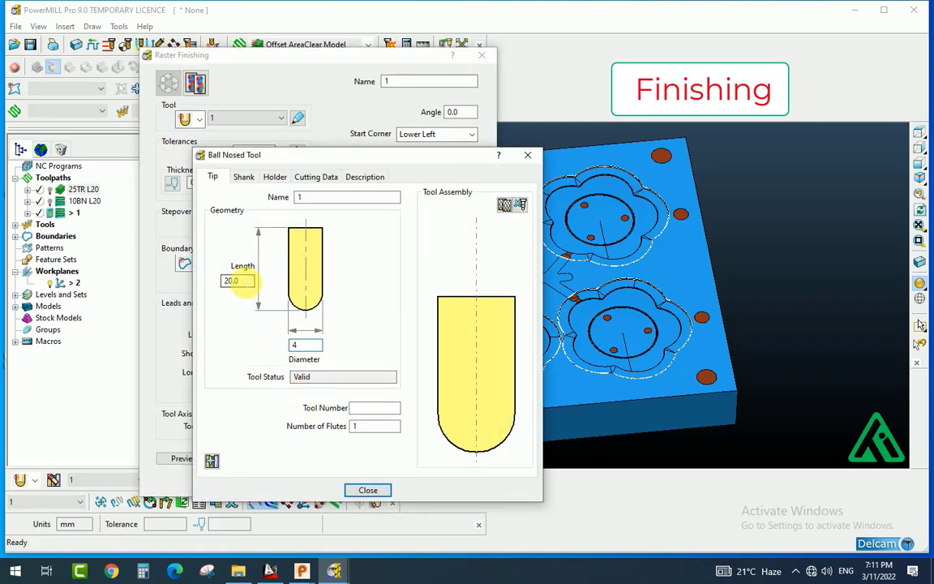
{"action": "type", "text": "15"}
{"action": "left_click", "coordinate": [298, 198]}
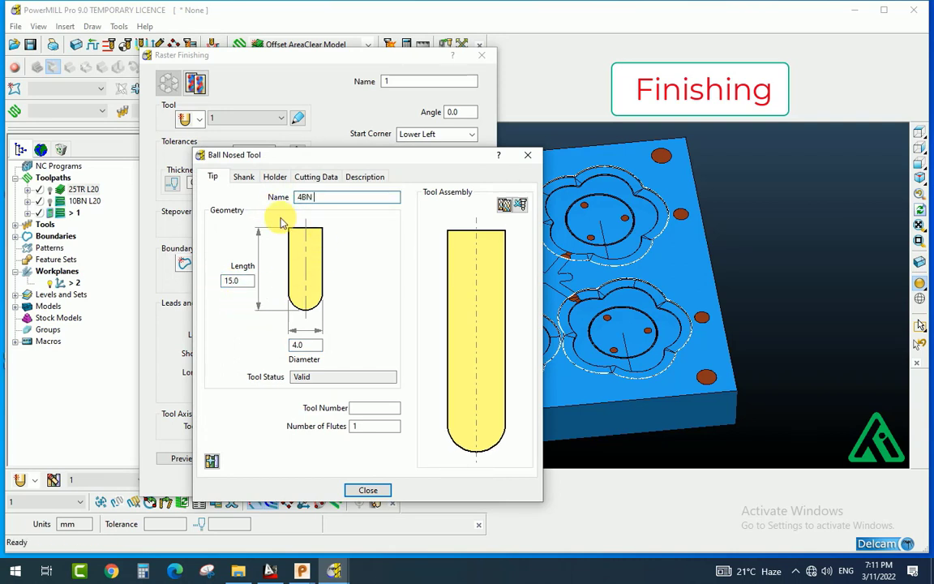
{"action": "left_click_drag", "start_coordinate": [326, 197], "coordinate": [294, 197]}
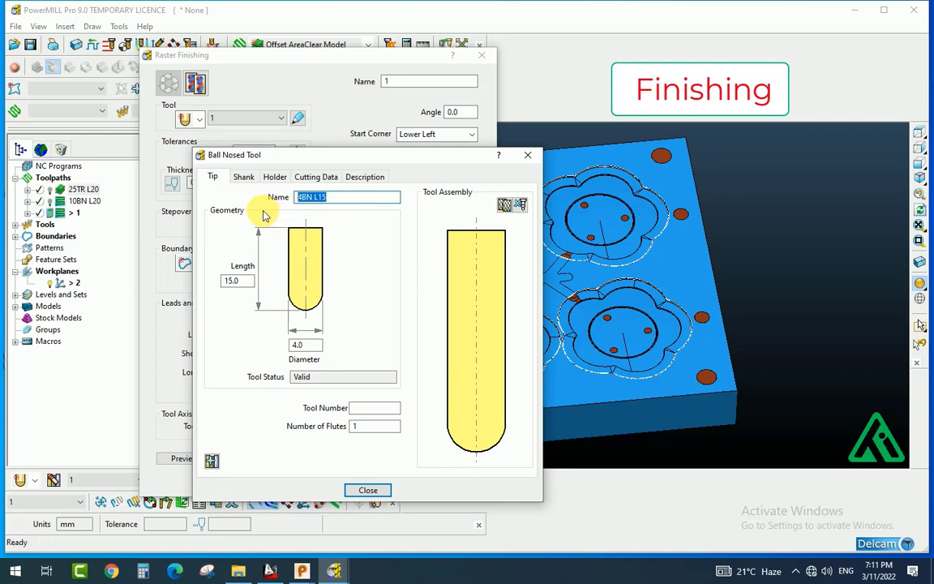
{"action": "left_click", "coordinate": [378, 491]}
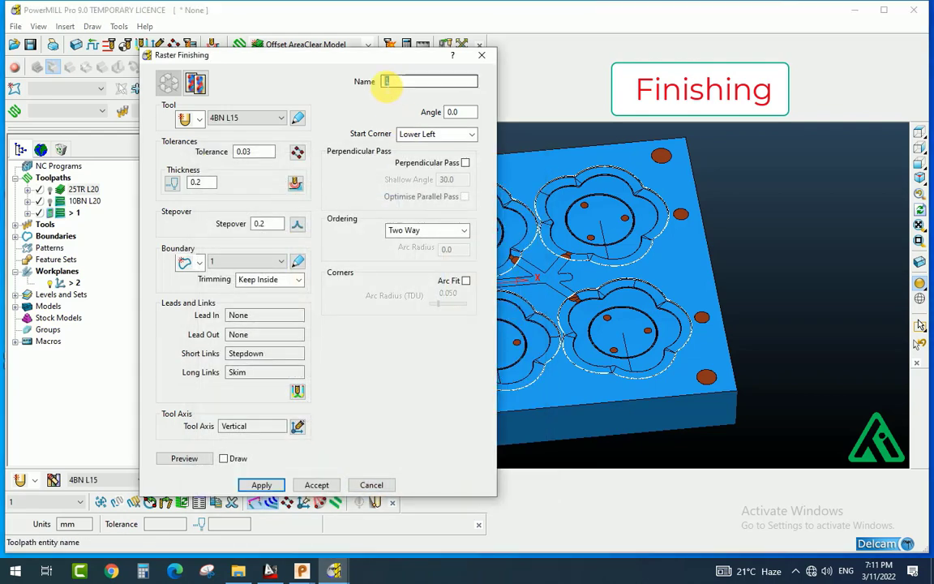
{"action": "left_click", "coordinate": [392, 80]}
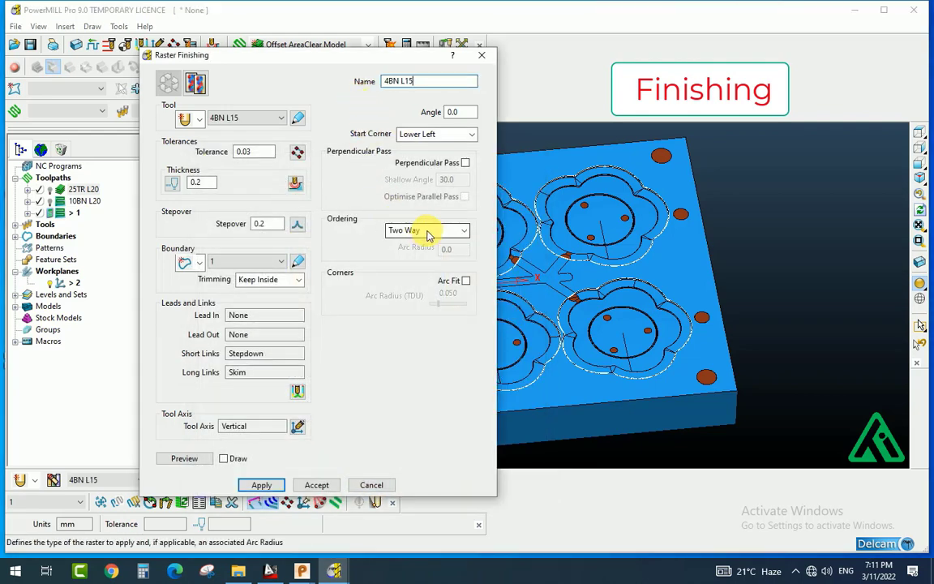
- Set the 4BN L15 toolpath's stepover to 0.1 and thickness to 0, calculate it and close its settings
{"action": "double_click", "coordinate": [268, 223]}
{"action": "type", "text": "0"}
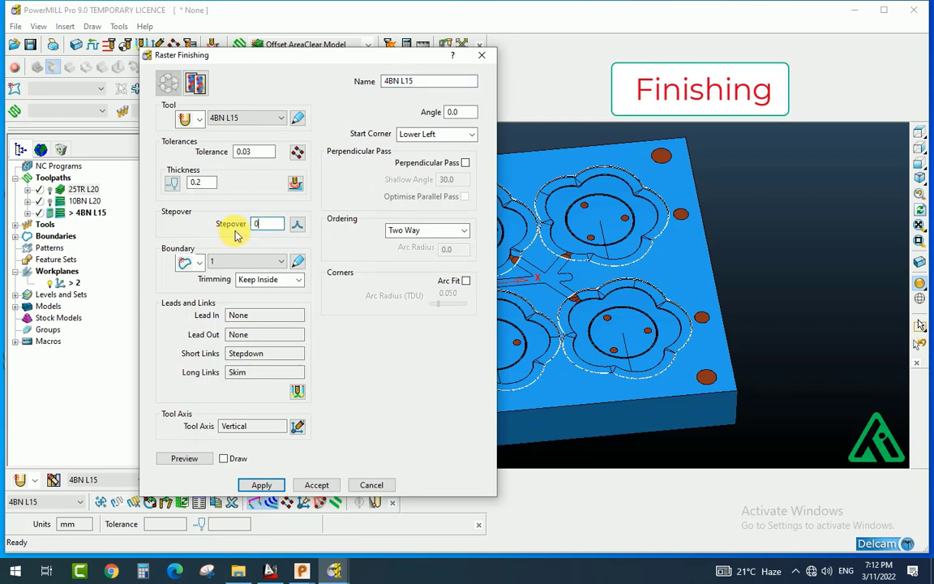
{"action": "type", "text": ".1"}
{"action": "double_click", "coordinate": [193, 183]}
{"action": "type", "text": "0."}
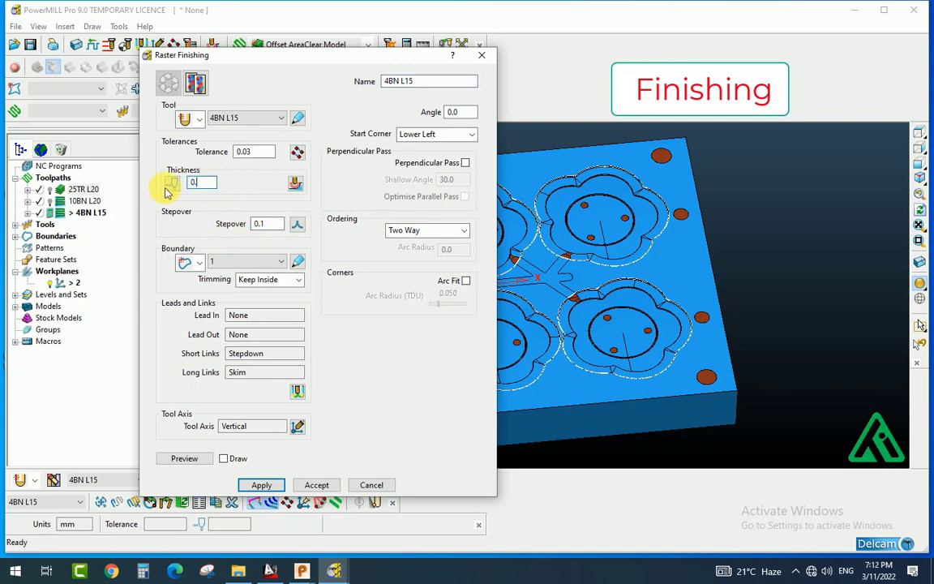
{"action": "type", "text": "0"}
{"action": "left_click", "coordinate": [255, 152]}
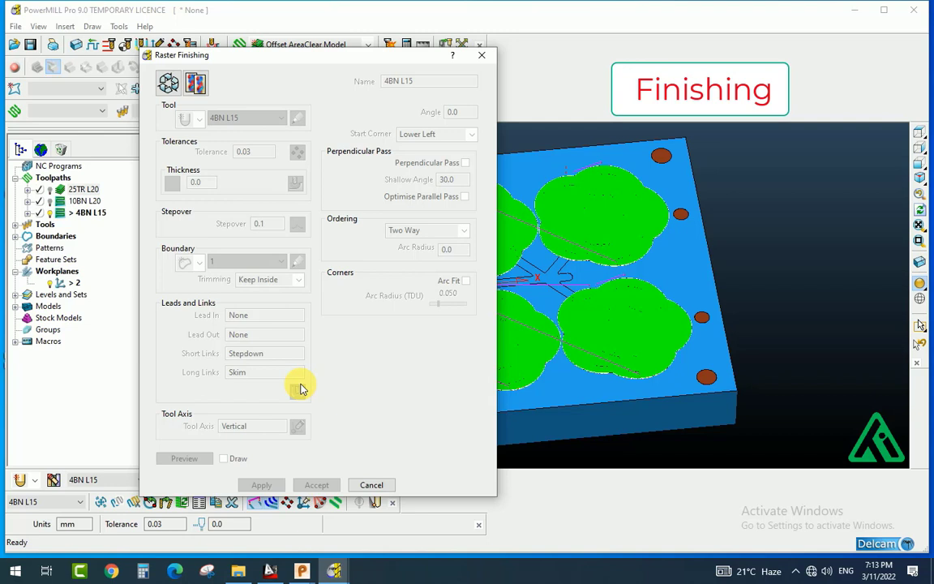
{"action": "left_click", "coordinate": [379, 485]}
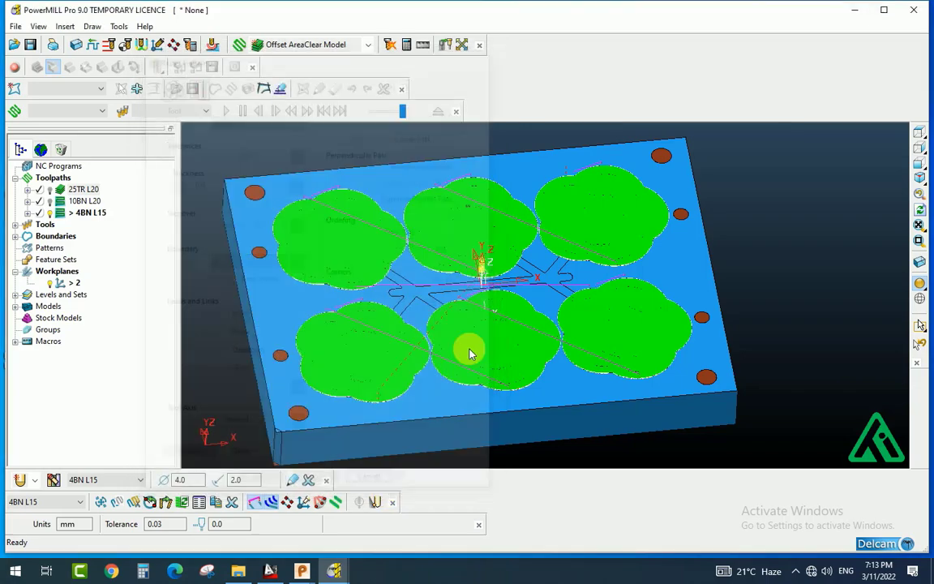
- Start a new toolpath with the Corner Automatic Finishing strategy
{"action": "middle_click_drag", "start_coordinate": [517, 355], "coordinate": [548, 340]}
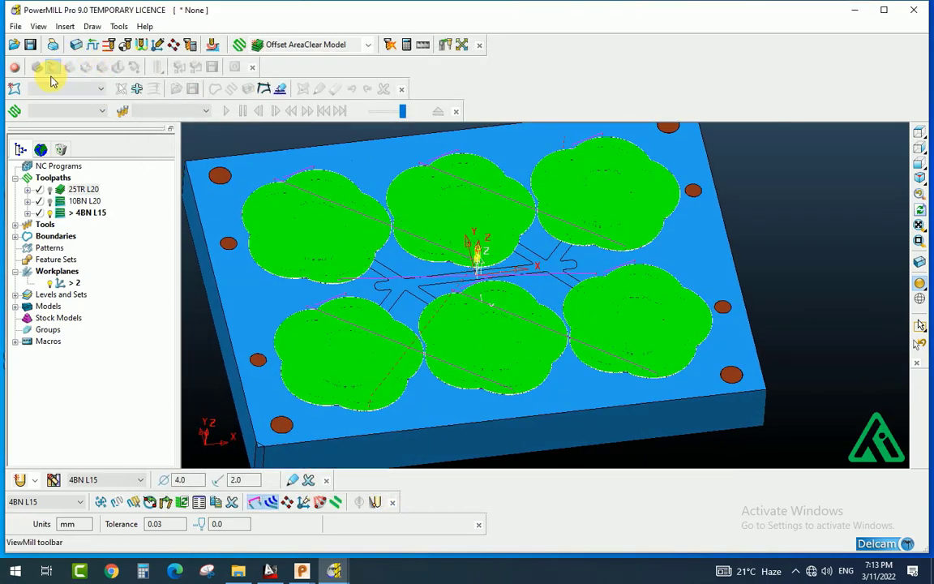
{"action": "left_click", "coordinate": [241, 50]}
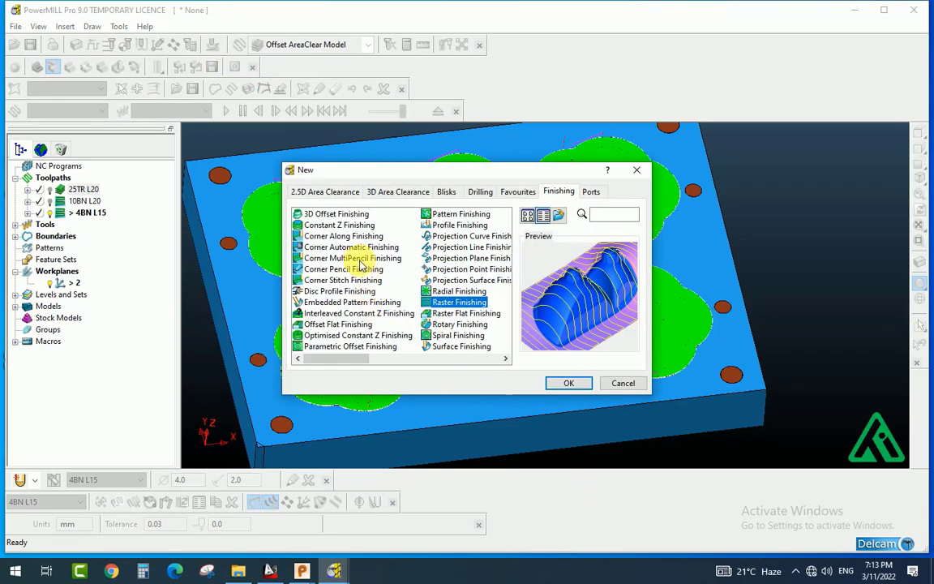
{"action": "left_click", "coordinate": [339, 247]}
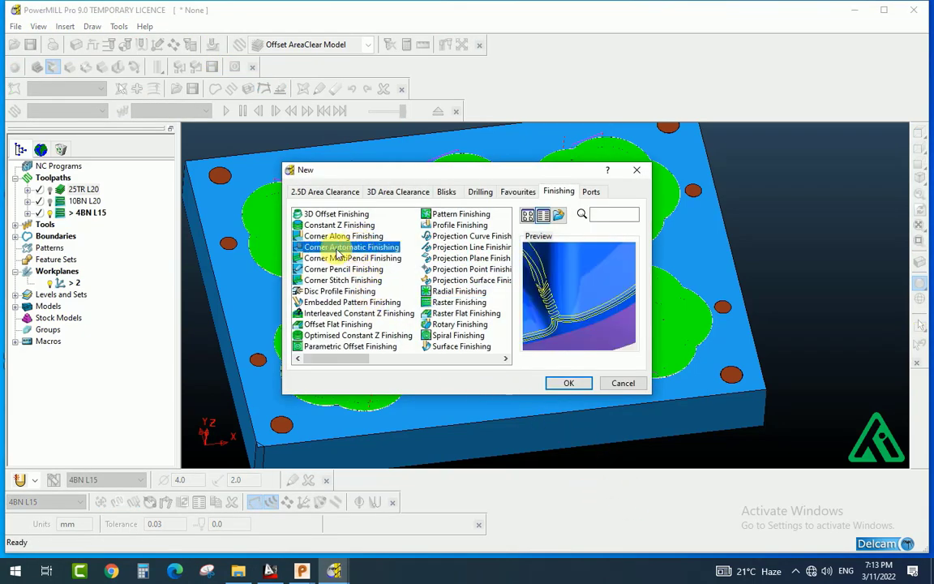
{"action": "left_click", "coordinate": [566, 383]}
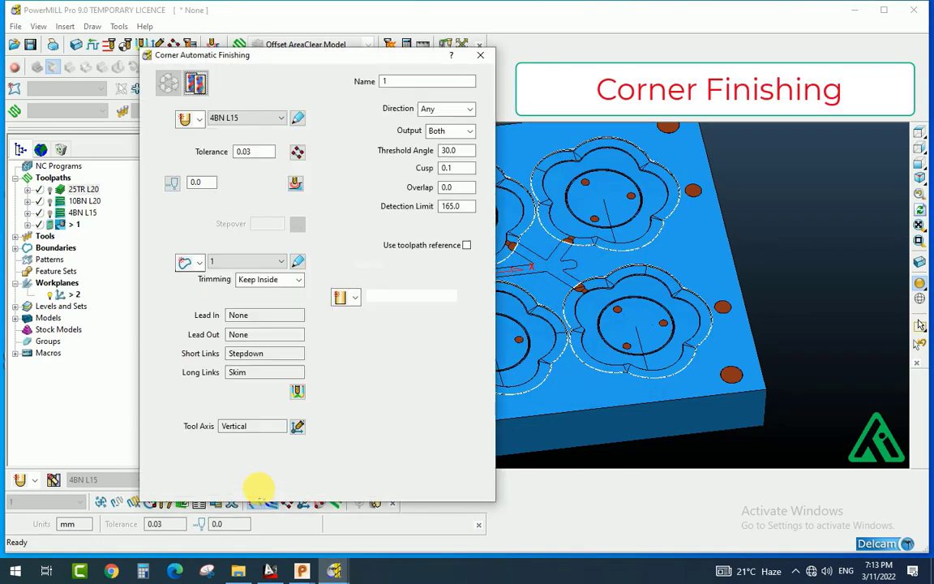
- Create an end mill 3 mm in diameter and 15 mm long, naming both the tool and the corner finishing toolpath 3EM L15
{"action": "left_click", "coordinate": [199, 118]}
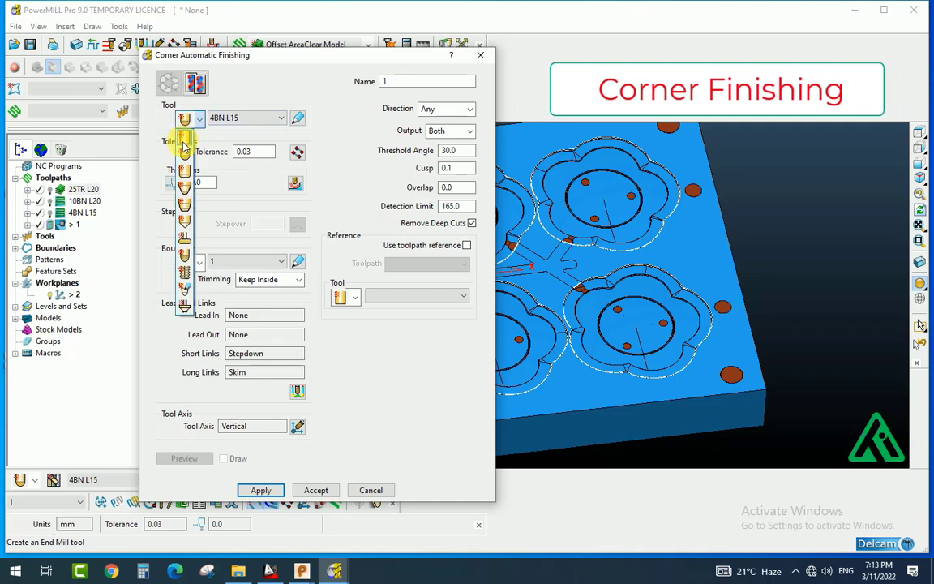
{"action": "left_click", "coordinate": [184, 146]}
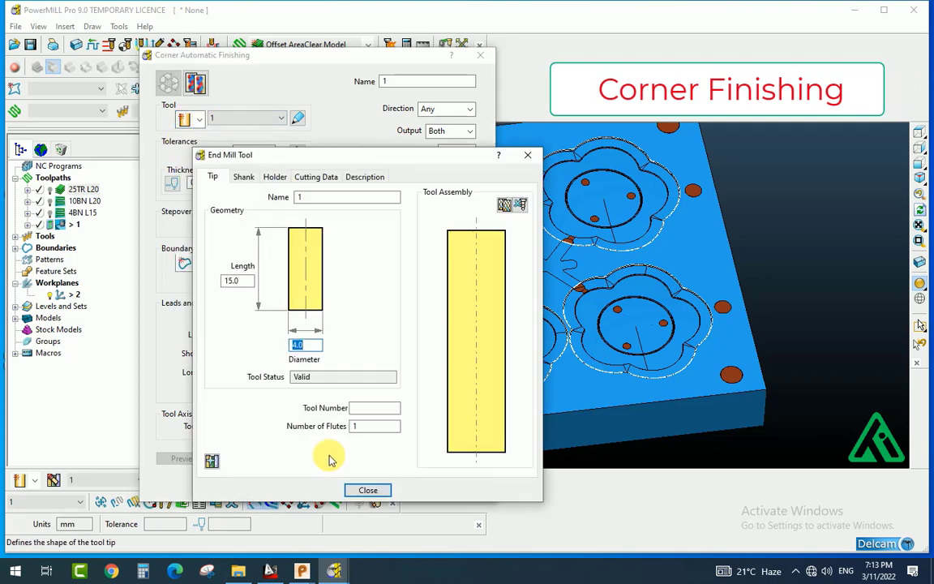
{"action": "type", "text": "3"}
{"action": "left_click", "coordinate": [236, 280]}
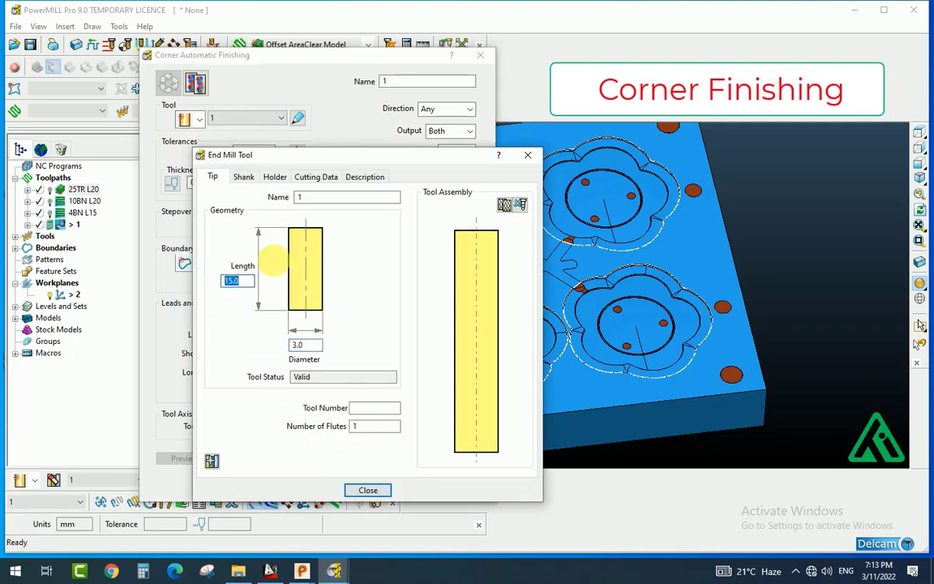
{"action": "left_click", "coordinate": [321, 197]}
{"action": "type", "text": "3EM L"}
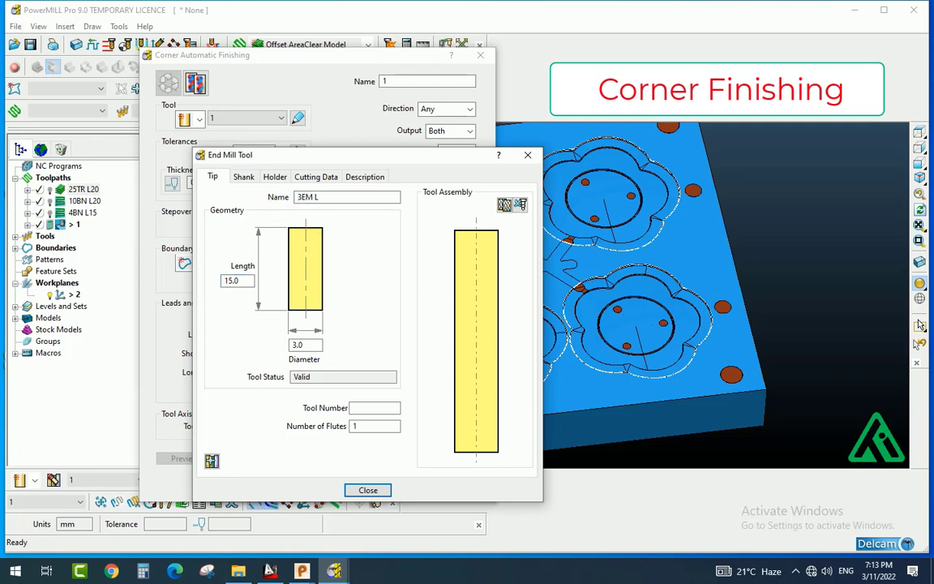
{"action": "type", "text": "15"}
{"action": "left_click_drag", "start_coordinate": [339, 197], "coordinate": [249, 188]}
{"action": "key", "text": "ctrl+c"}
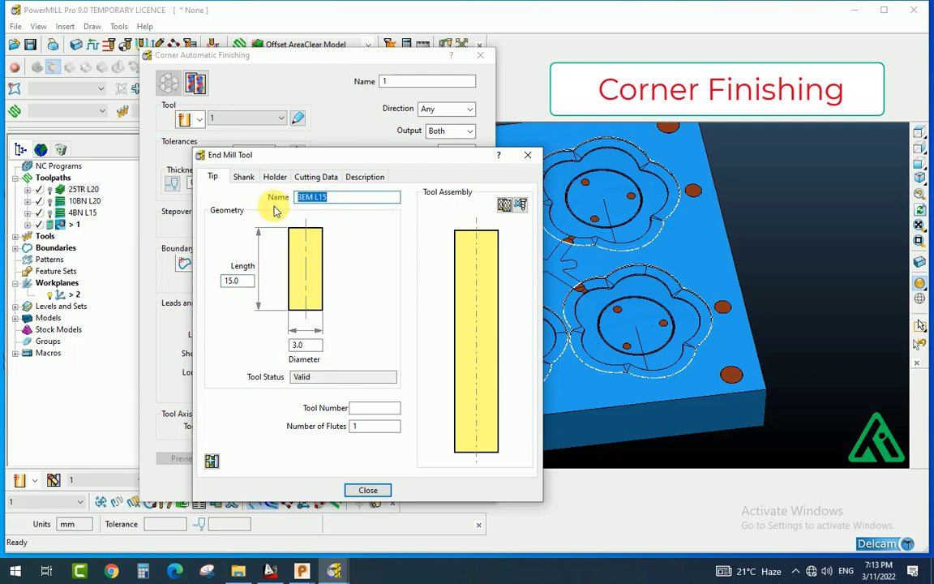
{"action": "left_click", "coordinate": [368, 490]}
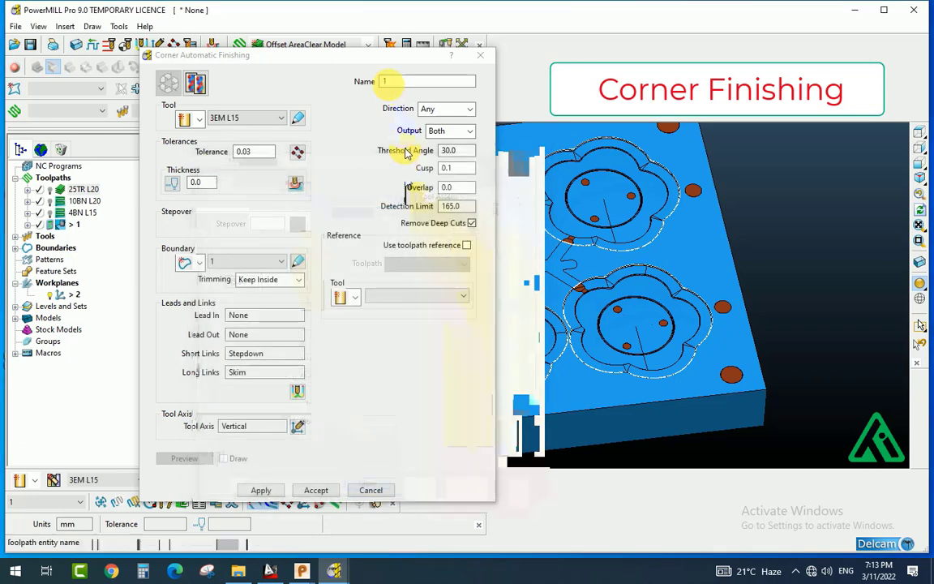
{"action": "key", "text": "ctrl+v"}
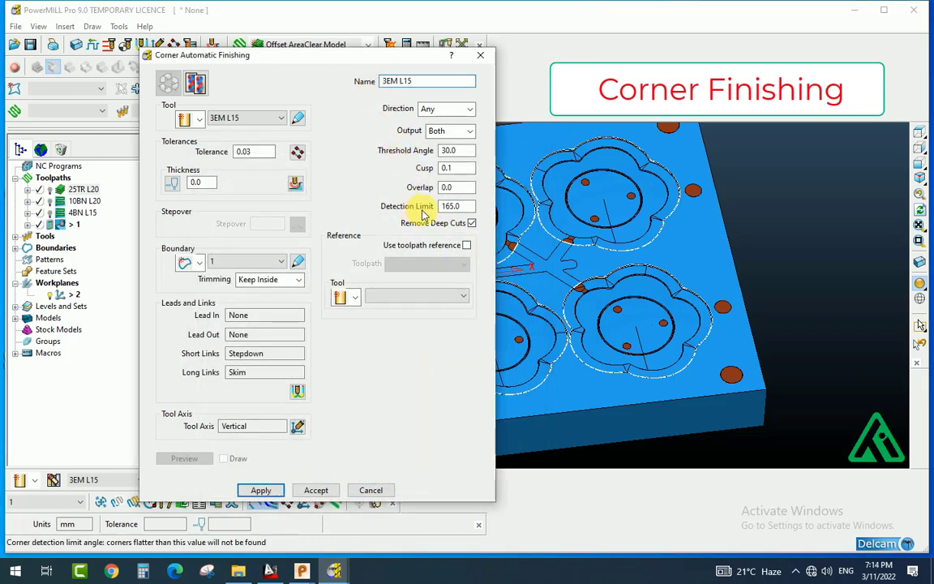
- Set 4BN L15 as the reference tool, keeping the cusp at 0.1, calculate the 3EM L15 toolpath and close its settings
{"action": "left_click", "coordinate": [454, 168]}
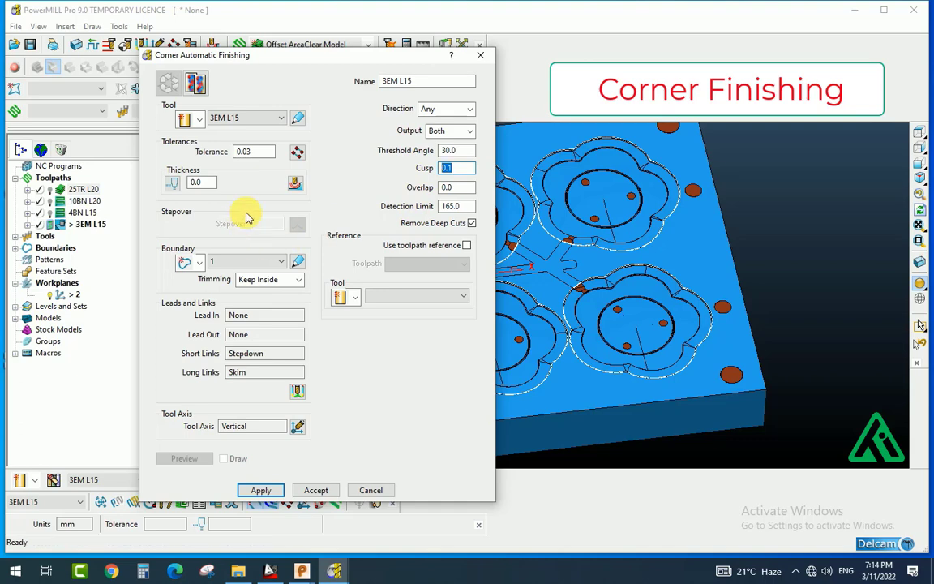
{"action": "left_click", "coordinate": [408, 296]}
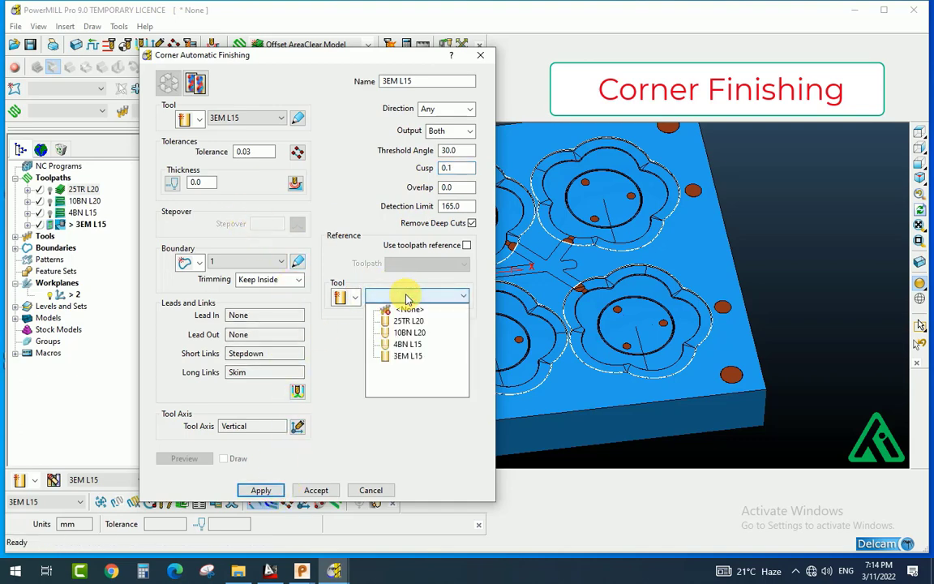
{"action": "left_click", "coordinate": [423, 344]}
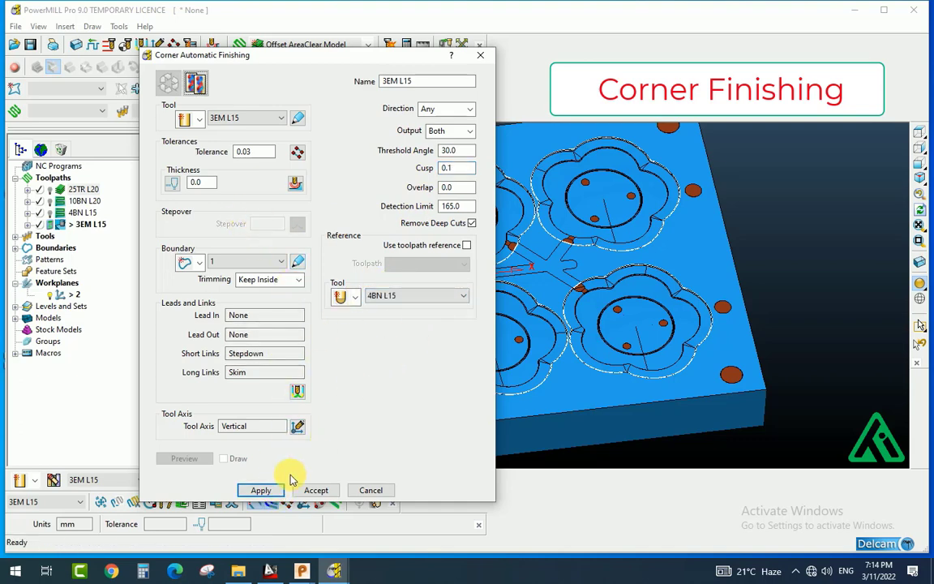
{"action": "left_click", "coordinate": [272, 492]}
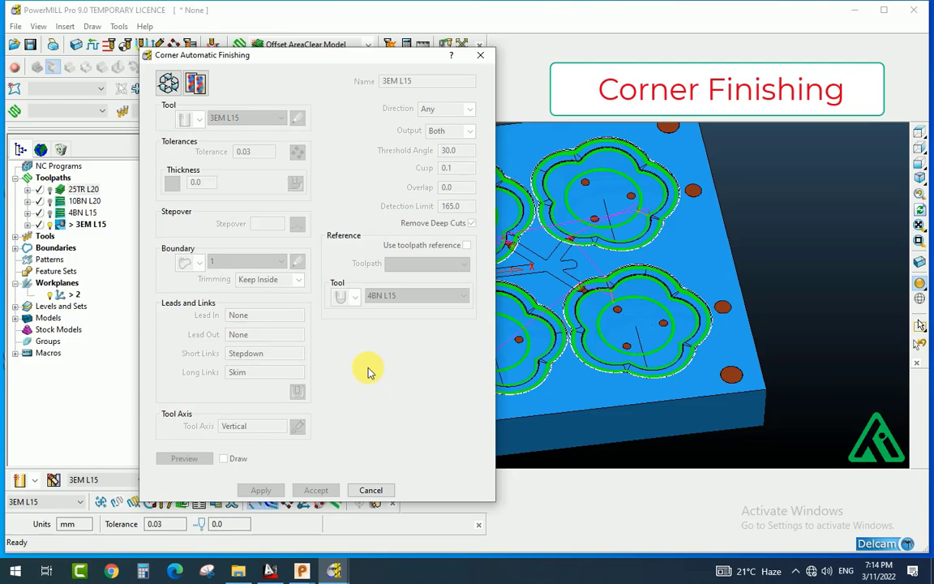
{"action": "left_click", "coordinate": [370, 491]}
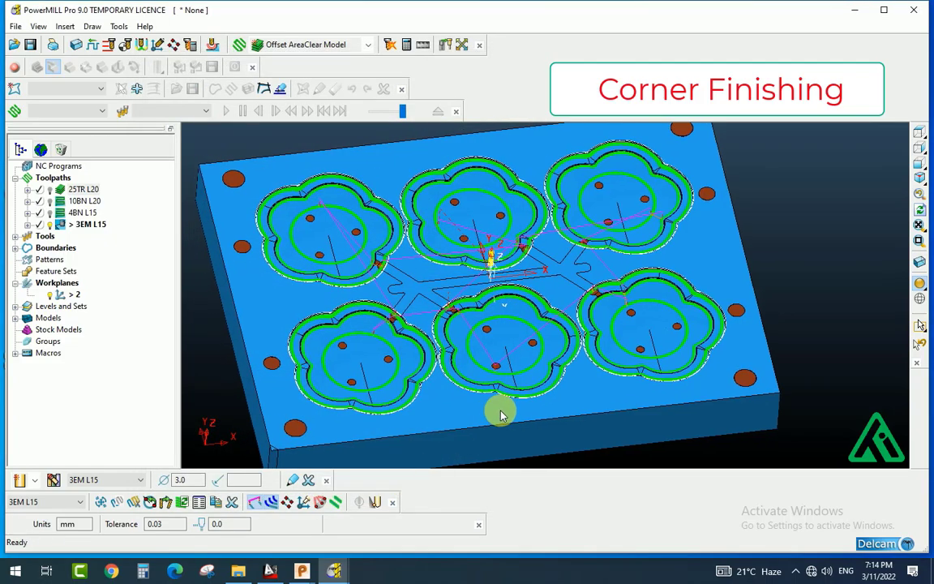
- Activate the 25TR L20 toolpath, choose it for simulation and switch on ViewMill
{"action": "scroll", "coordinate": [519, 357], "scroll_direction": "up", "scroll_amount": 3}
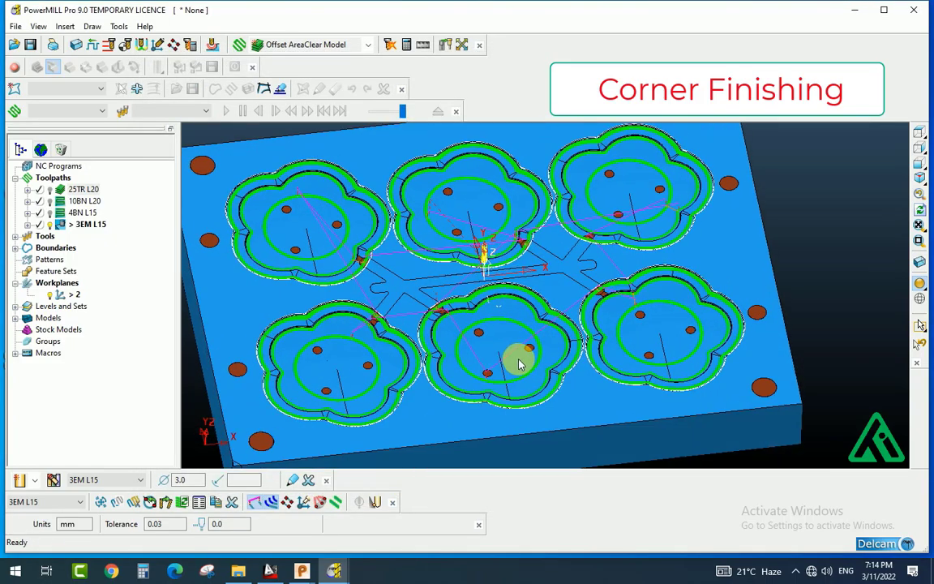
{"action": "scroll", "coordinate": [540, 363], "scroll_direction": "up", "scroll_amount": 2}
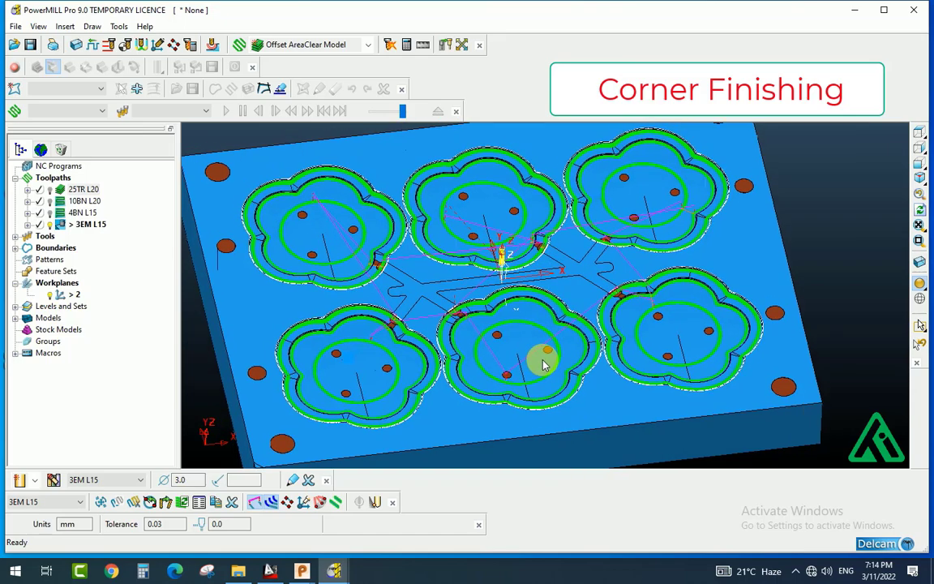
{"action": "scroll", "coordinate": [544, 365], "scroll_direction": "up", "scroll_amount": 3}
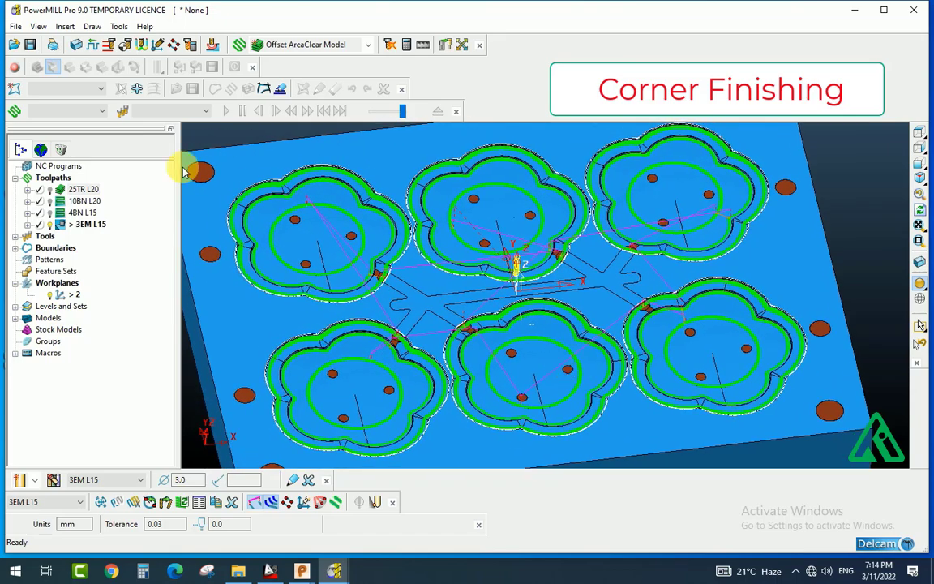
{"action": "double_click", "coordinate": [65, 189]}
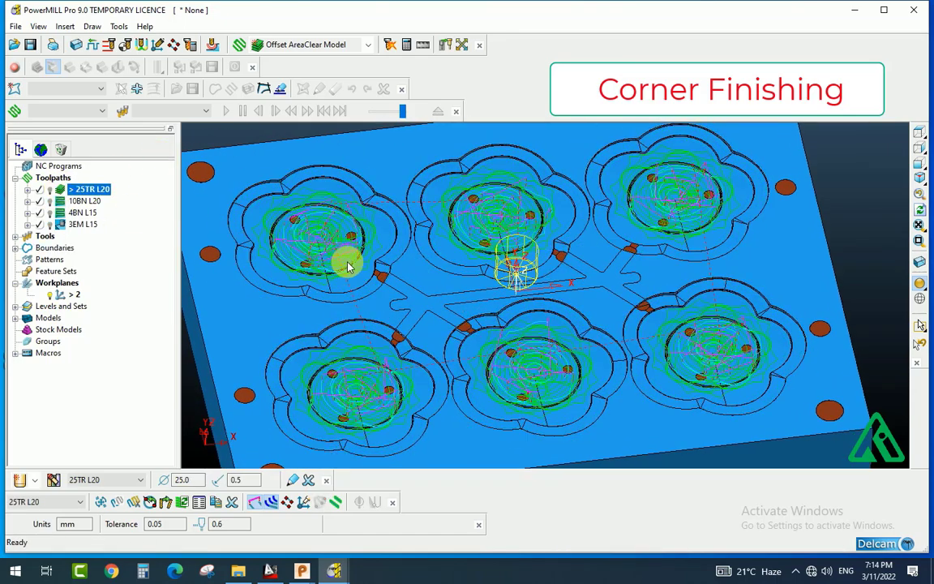
{"action": "left_click", "coordinate": [102, 111]}
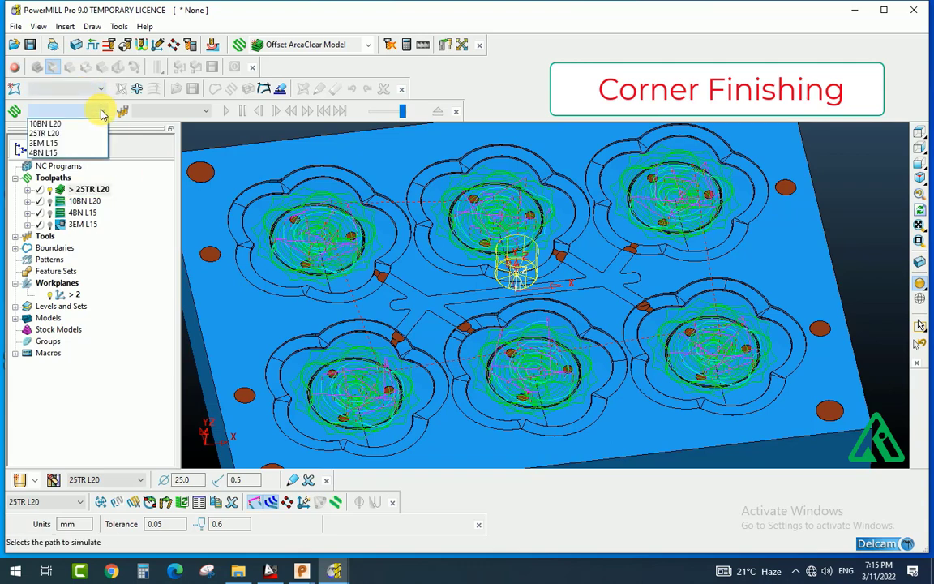
{"action": "left_click", "coordinate": [69, 133]}
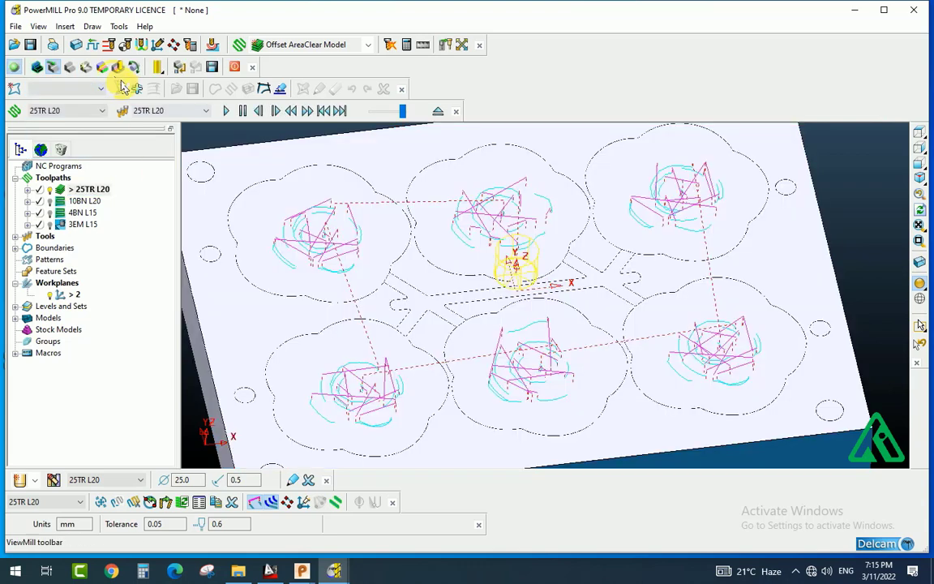
- Run the 25TR L20 roughing simulation with rainbow shading and expand the list of tools
{"action": "left_click", "coordinate": [103, 66]}
{"action": "left_click", "coordinate": [226, 111]}
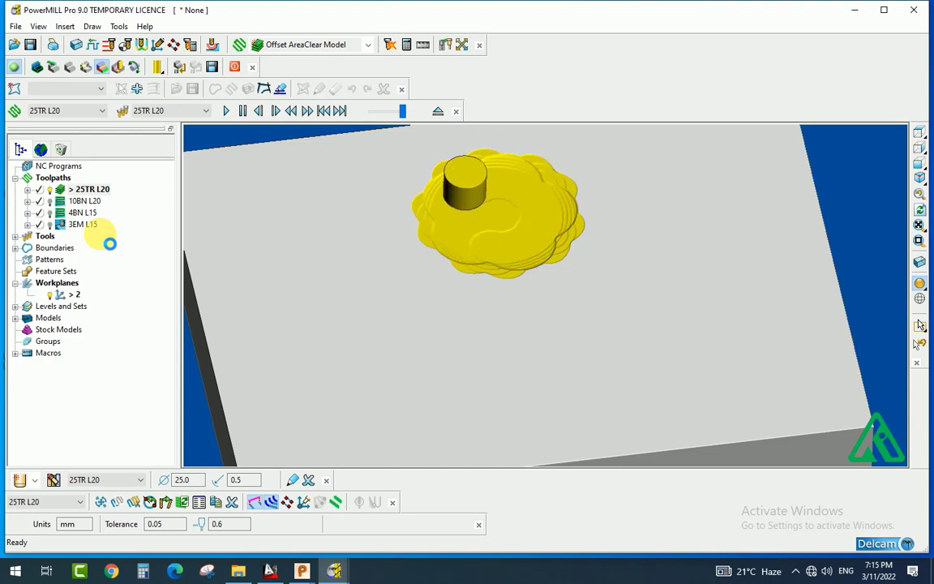
{"action": "left_click", "coordinate": [15, 236]}
{"action": "left_click", "coordinate": [84, 247]}
{"action": "left_click", "coordinate": [226, 111]}
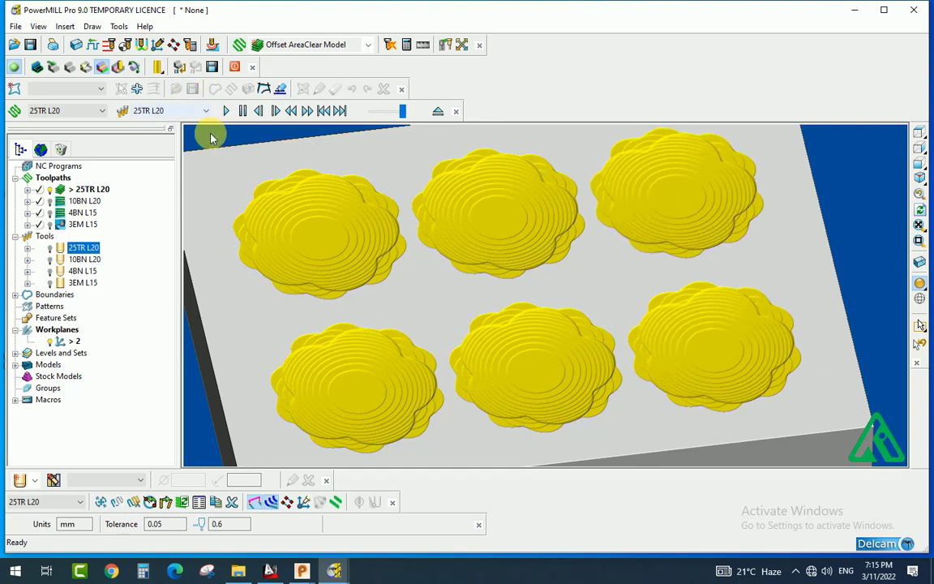
- Simulate the 10BN L20 semi-finishing toolpath on the roughed stock
{"action": "left_click", "coordinate": [97, 113]}
{"action": "left_click", "coordinate": [48, 123]}
{"action": "left_click", "coordinate": [226, 111]}
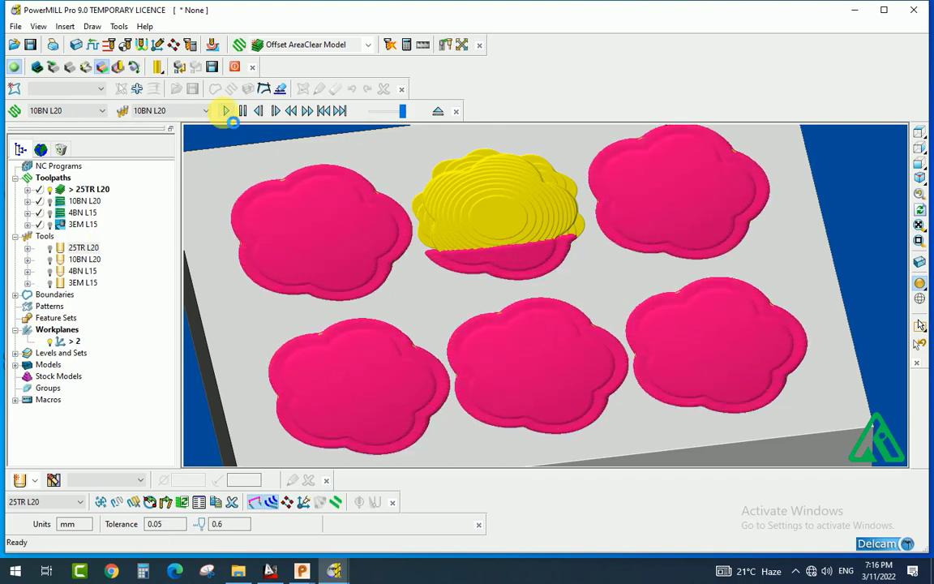
- Simulate the 4BN L15 finishing toolpath on the semi-finished cavities
{"action": "left_click", "coordinate": [100, 111]}
{"action": "left_click", "coordinate": [63, 142]}
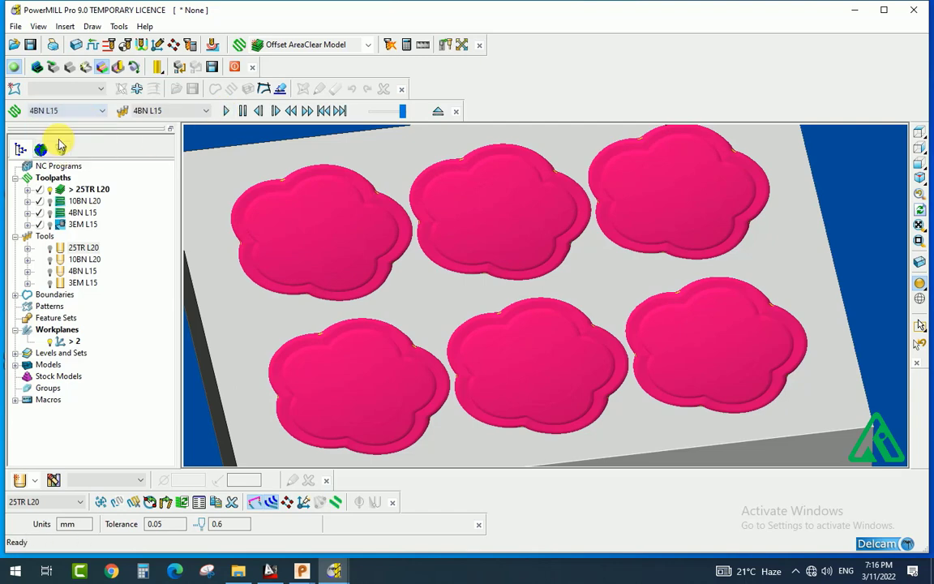
{"action": "left_click", "coordinate": [225, 112]}
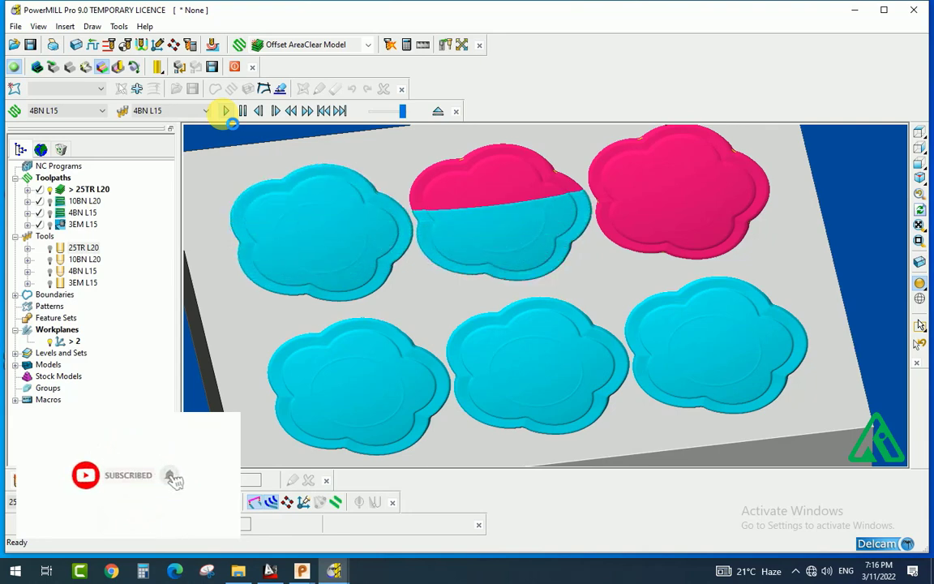
- Simulate the 3EM L15 corner finishing toolpath and switch the display from the simulation image back to the CAD model
{"action": "left_click", "coordinate": [98, 111]}
{"action": "left_click", "coordinate": [57, 144]}
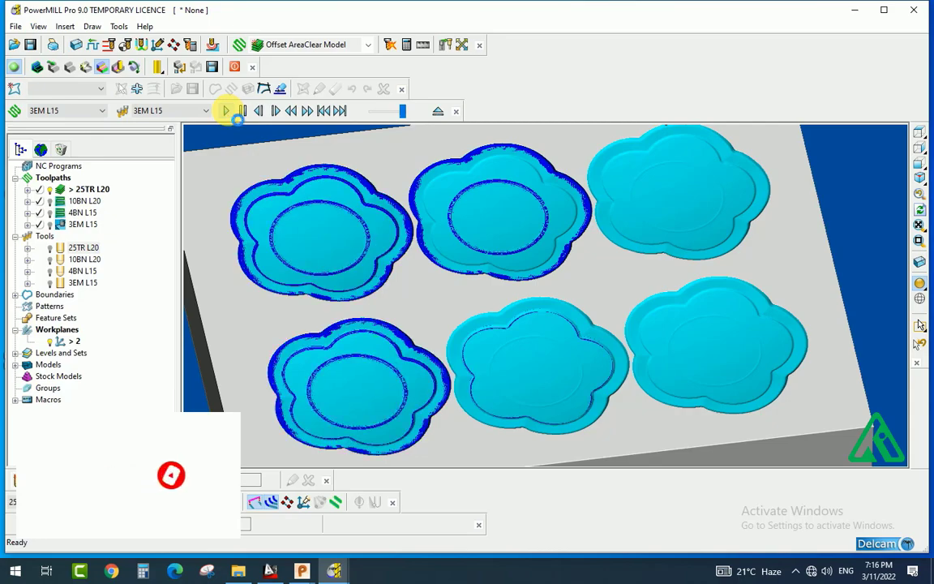
{"action": "left_click", "coordinate": [45, 68]}
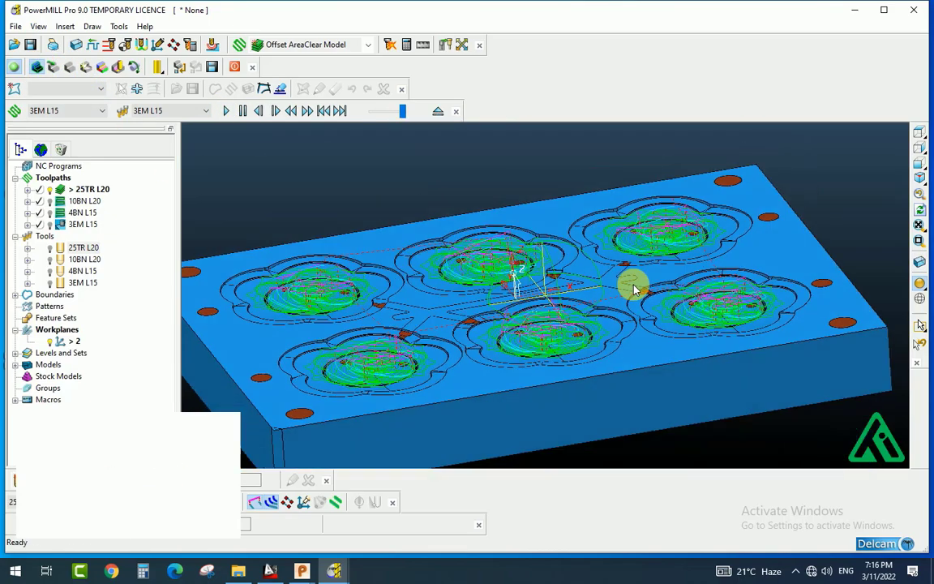
{"action": "left_click", "coordinate": [919, 185]}
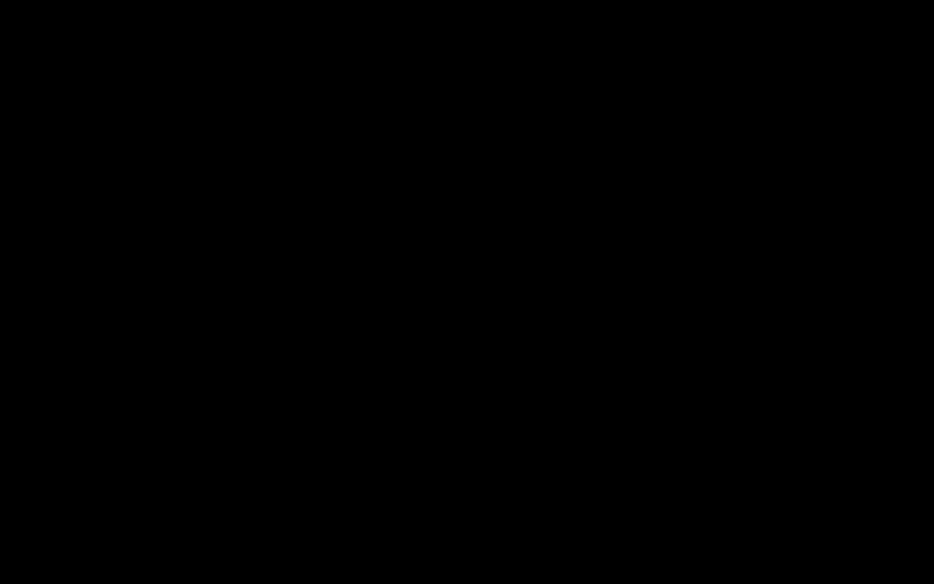